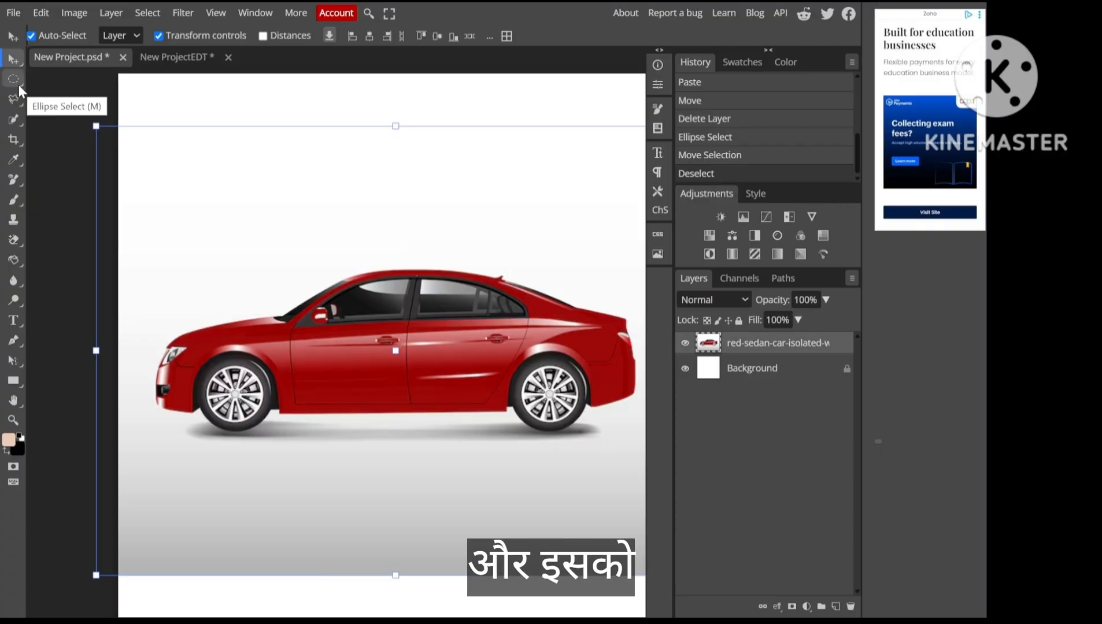
# Step: Draw a circular selection about 153 px wide just below the car's front wheel with the Ellipse Select tool
pyautogui.click(50, 97)
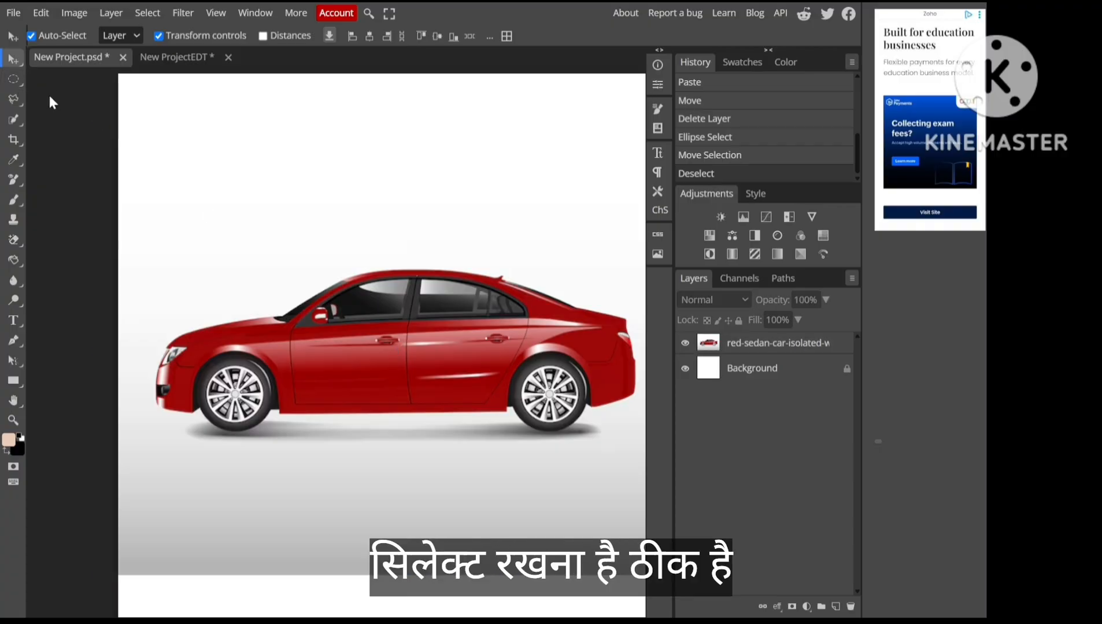
pyautogui.click(13, 78)
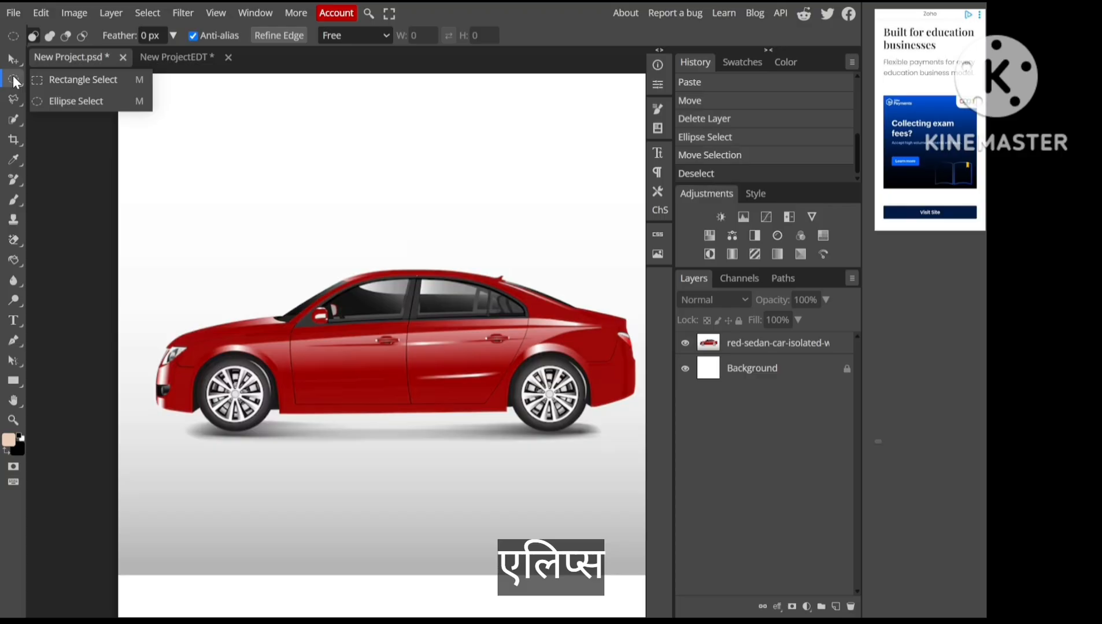
pyautogui.click(68, 102)
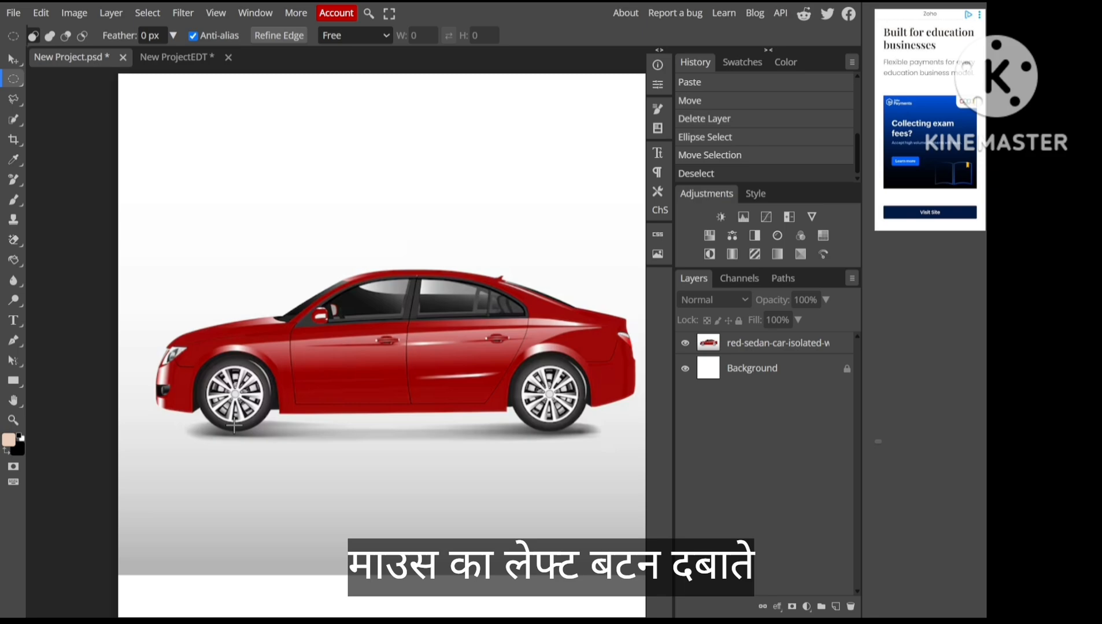
pyautogui.press('shift')
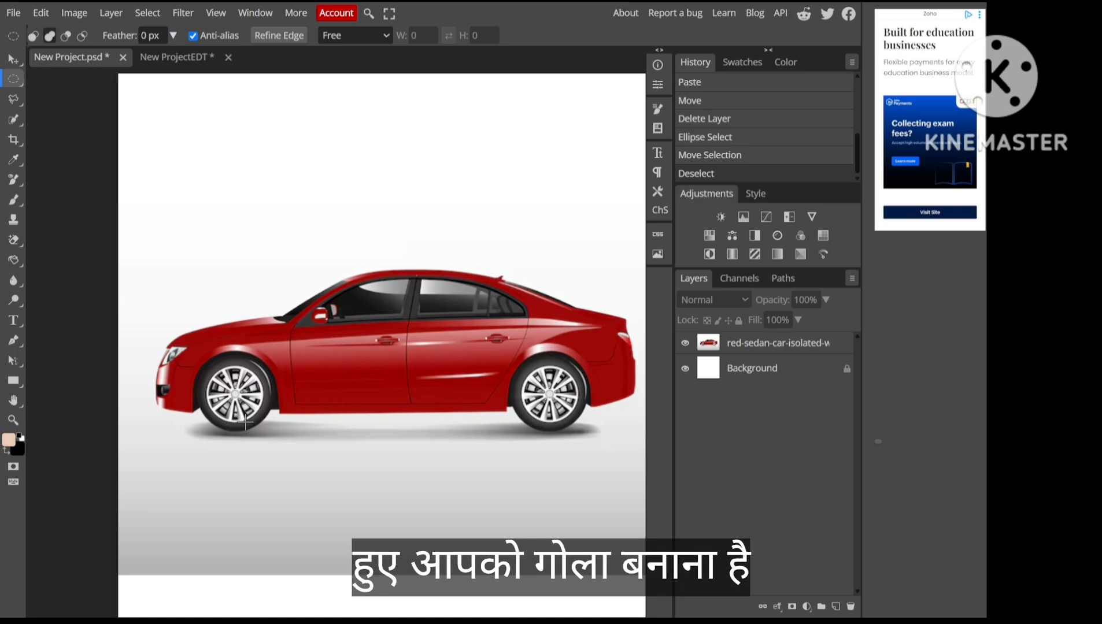
pyautogui.moveTo(245, 422); pyautogui.dragTo(324, 507)
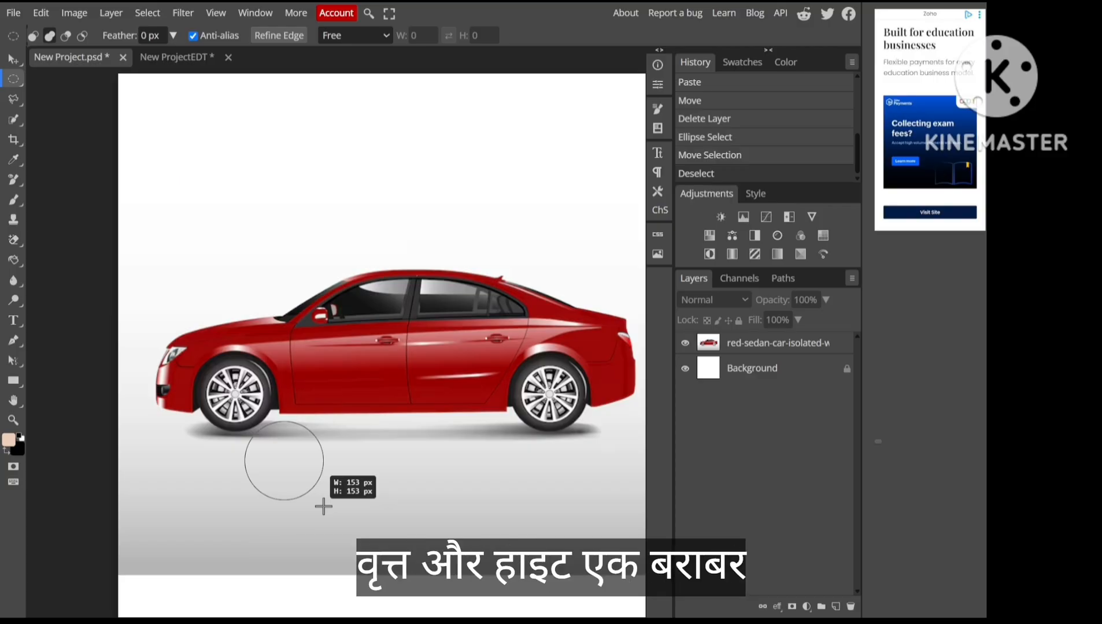
pyautogui.moveTo(324, 506); pyautogui.dragTo(325, 507)
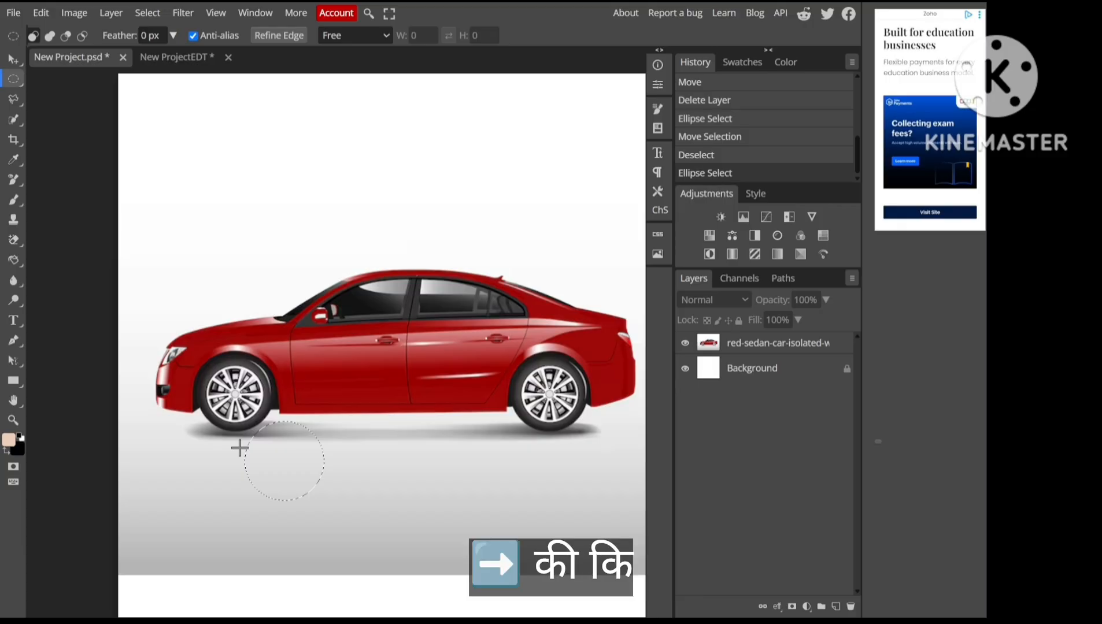
# Step: Nudge the circular selection left and up until it surrounds the front wheel
pyautogui.press('Left')
pyautogui.press('Left')
pyautogui.press('Left')
pyautogui.press('Left')
pyautogui.press('Left')
pyautogui.press('Left')
pyautogui.press('Left')
pyautogui.press('Left')
pyautogui.press('Left')
pyautogui.press('Left')
pyautogui.press('Left')
pyautogui.press('Left')
pyautogui.press('Left')
pyautogui.press('Left')
pyautogui.press('Left')
pyautogui.press('Left')
pyautogui.press('Left')
pyautogui.press('Left')
pyautogui.press('Left')
pyautogui.press('Left')
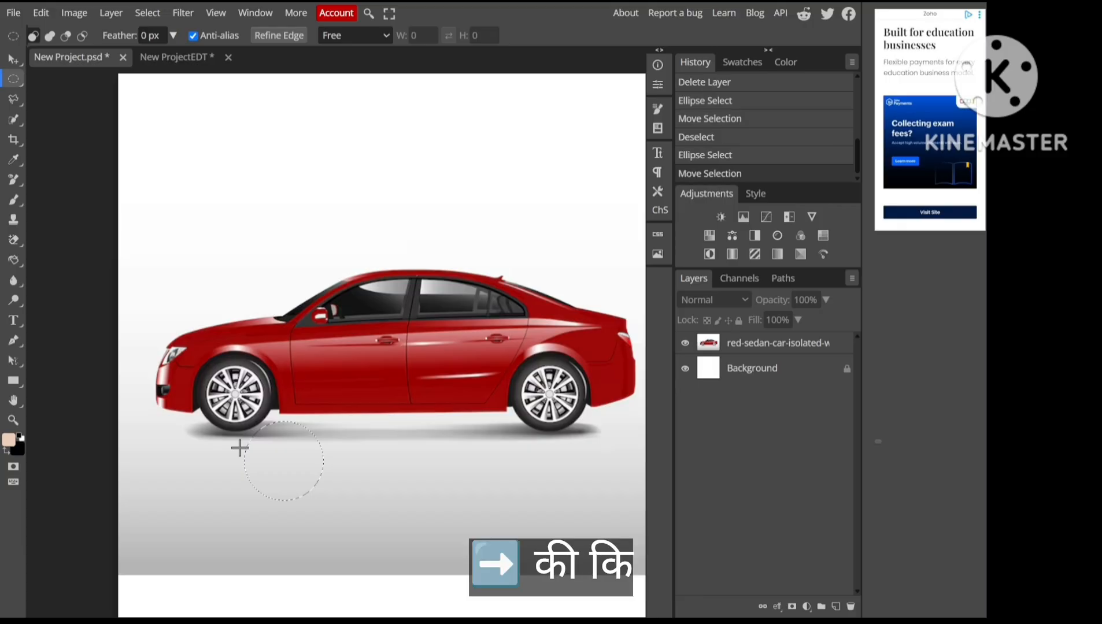
pyautogui.press('Left')
pyautogui.press('Left')
pyautogui.press('Left')
pyautogui.press('Left')
pyautogui.press('Left')
pyautogui.press('Left')
pyautogui.press('Left')
pyautogui.press('Left')
pyautogui.press('Left')
pyautogui.press('Left')
pyautogui.press('Left')
pyautogui.press('Left')
pyautogui.press('Left')
pyautogui.press('Left')
pyautogui.press('Left')
pyautogui.press('Left')
pyautogui.press('Left')
pyautogui.press('Left')
pyautogui.press('Left')
pyautogui.press('Left')
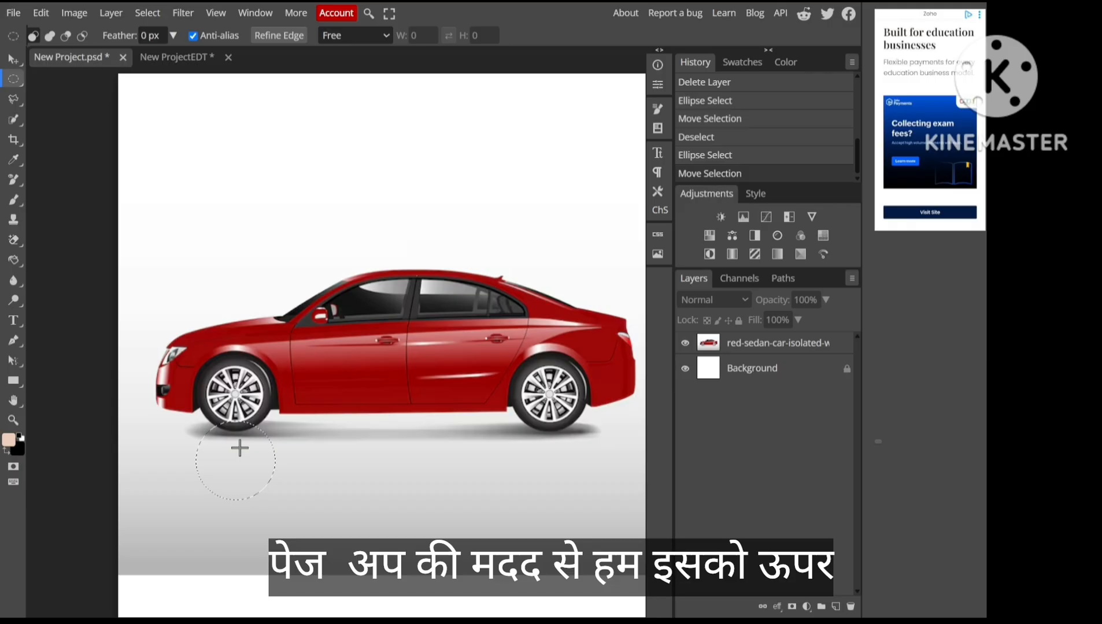
pyautogui.press('Up')
pyautogui.press('Up')
pyautogui.press('Up')
pyautogui.press('Up')
pyautogui.press('Up')
pyautogui.press('Up')
pyautogui.press('Up')
pyautogui.press('Up')
pyautogui.press('Up')
pyautogui.press('Up')
pyautogui.press('Up')
pyautogui.press('Up')
pyautogui.press('Up')
pyautogui.press('Up')
pyautogui.press('Up')
pyautogui.press('Up')
pyautogui.press('Up')
pyautogui.press('Up')
pyautogui.press('Up')
pyautogui.press('Up')
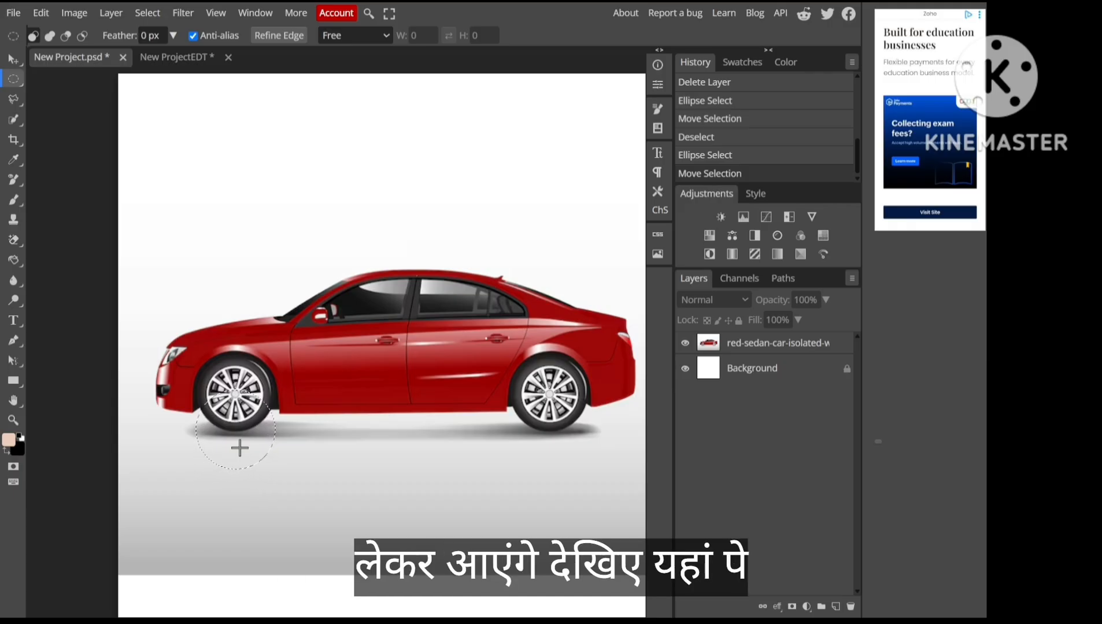
pyautogui.press('Up')
pyautogui.press('Up')
pyautogui.press('Up')
pyautogui.press('Up')
pyautogui.press('Up')
pyautogui.press('Up')
pyautogui.press('Up')
pyautogui.press('Up')
pyautogui.press('Up')
pyautogui.press('Up')
pyautogui.press('Up')
pyautogui.press('Up')
pyautogui.press('Up')
pyautogui.press('Up')
pyautogui.press('Up')
pyautogui.press('Up')
pyautogui.press('Up')
pyautogui.press('Up')
pyautogui.press('Up')
pyautogui.press('Up')
pyautogui.press('Up')
pyautogui.press('Up')
pyautogui.press('Up')
pyautogui.press('Up')
pyautogui.press('Up')
pyautogui.press('Up')
pyautogui.press('Up')
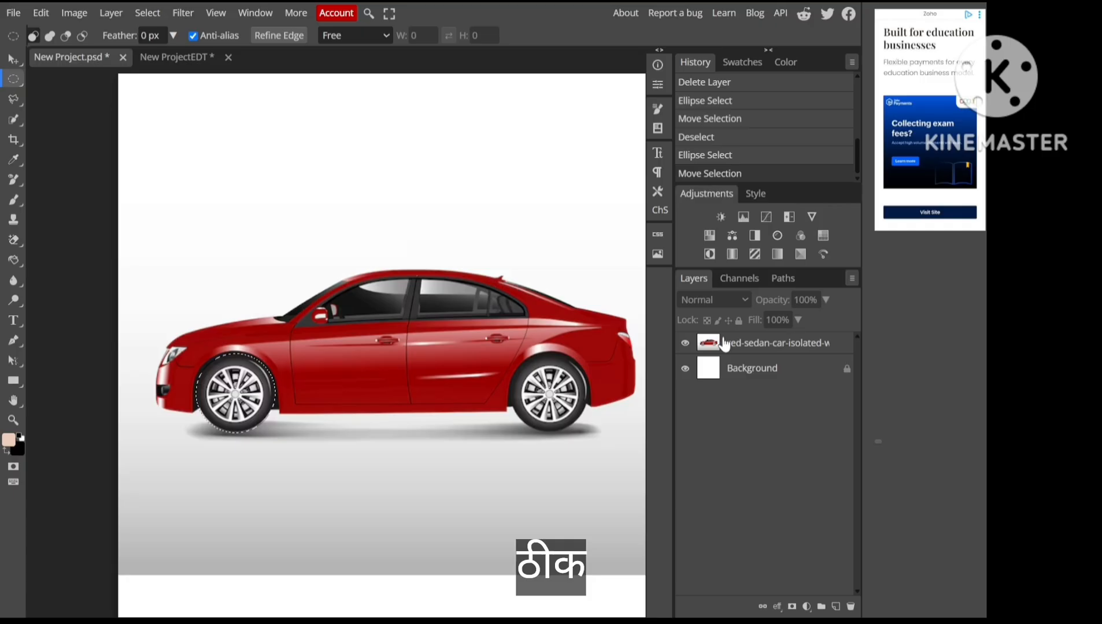
# Step: Try to cut the circled wheel, and make the red sedan car layer active
pyautogui.click(41, 12)
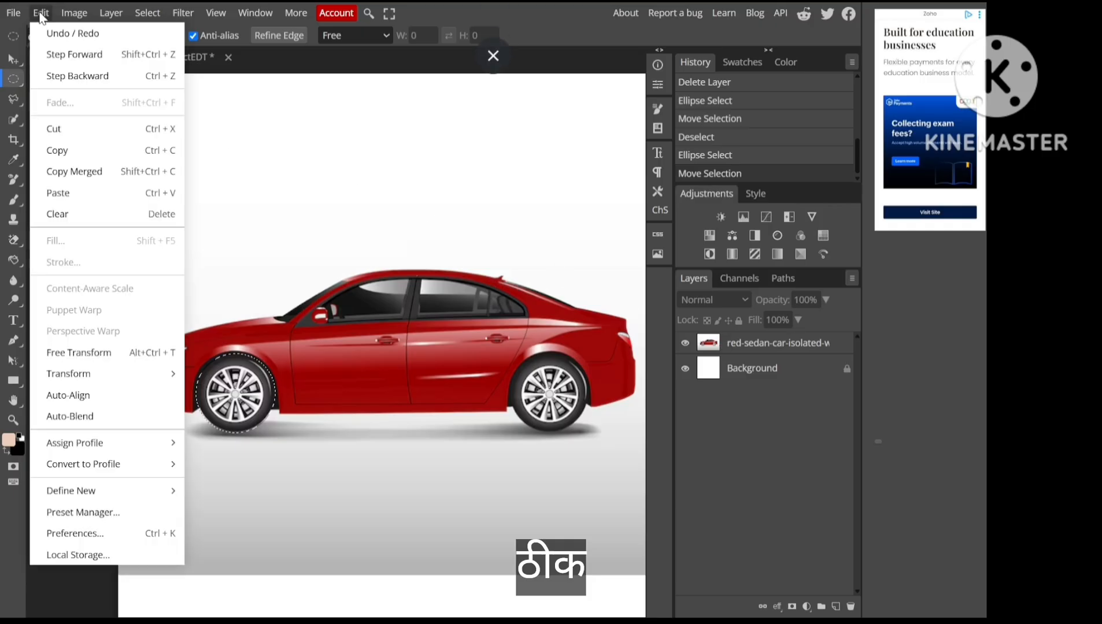
pyautogui.click(67, 128)
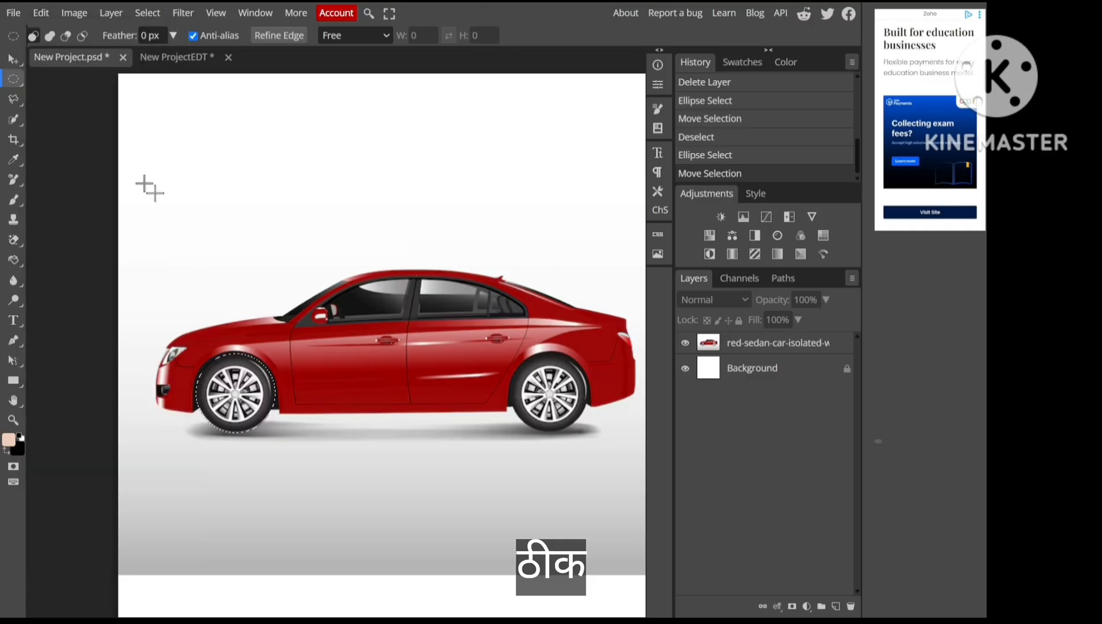
pyautogui.click(801, 346)
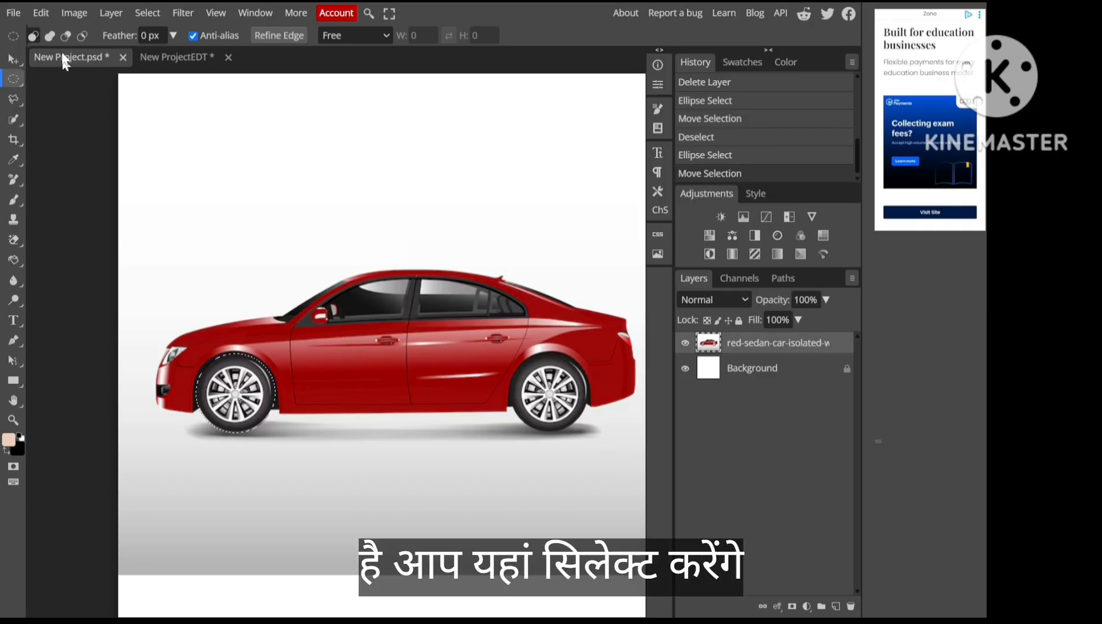
# Step: Cut the selected front wheel out of the car layer and paste it as a new layer
pyautogui.click(44, 11)
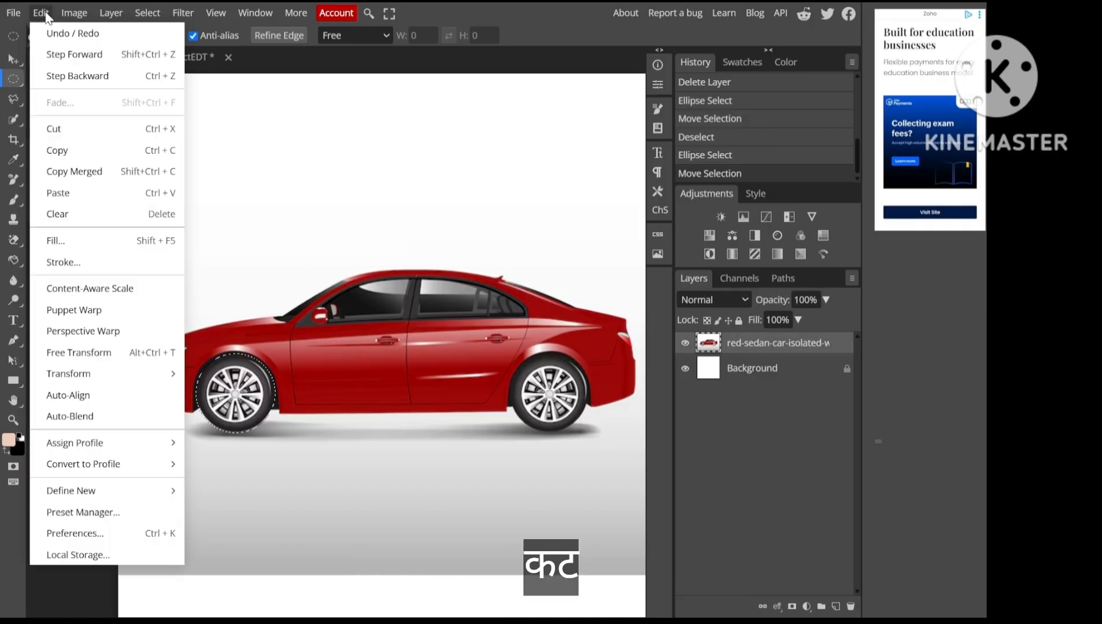
pyautogui.click(60, 127)
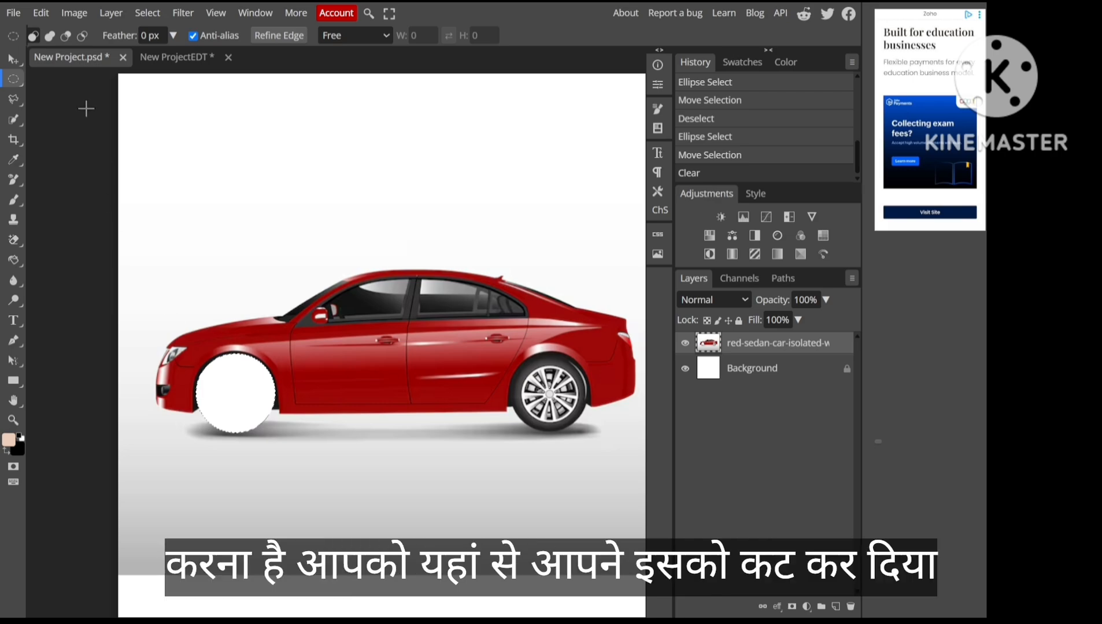
pyautogui.click(40, 11)
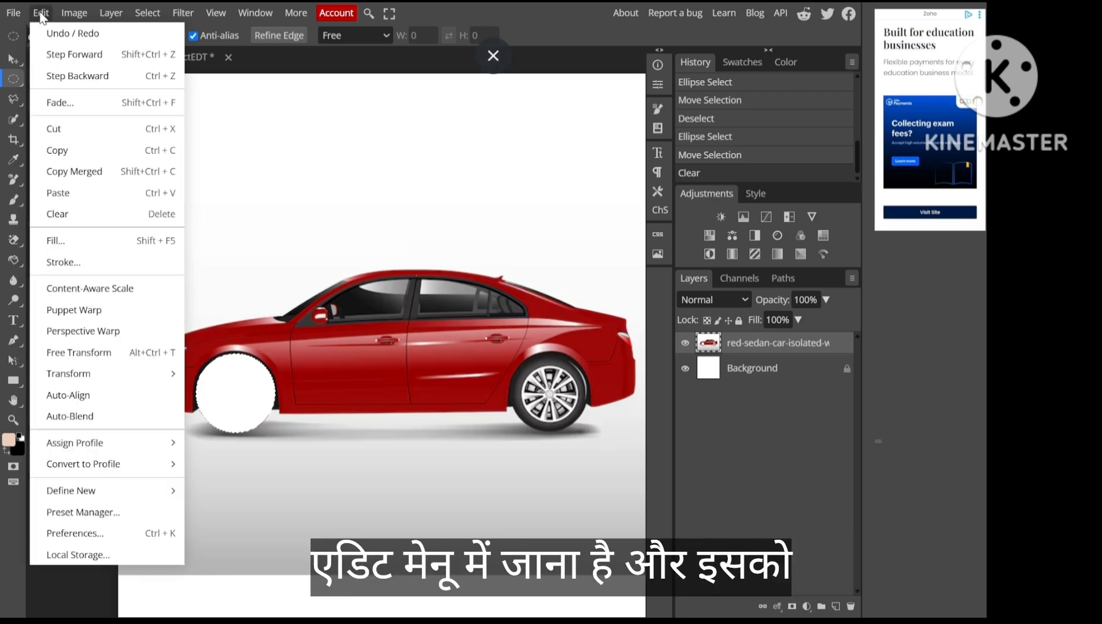
pyautogui.click(57, 193)
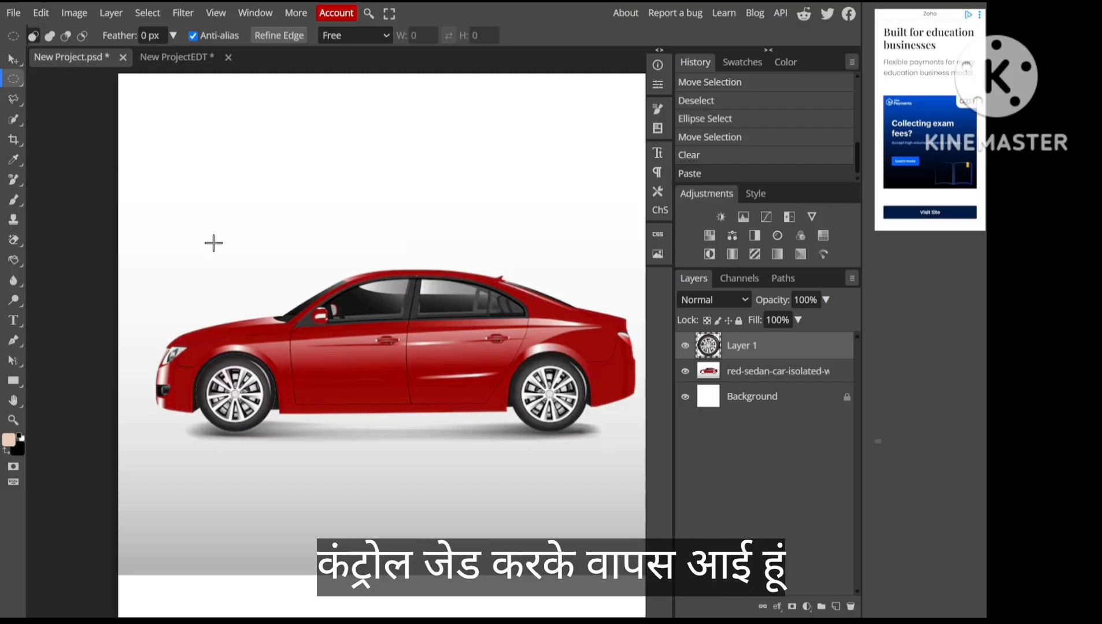
# Step: Undo the wheel's paste and cut, and clear the circular selection
pyautogui.hotkey('ctrl', 'z')
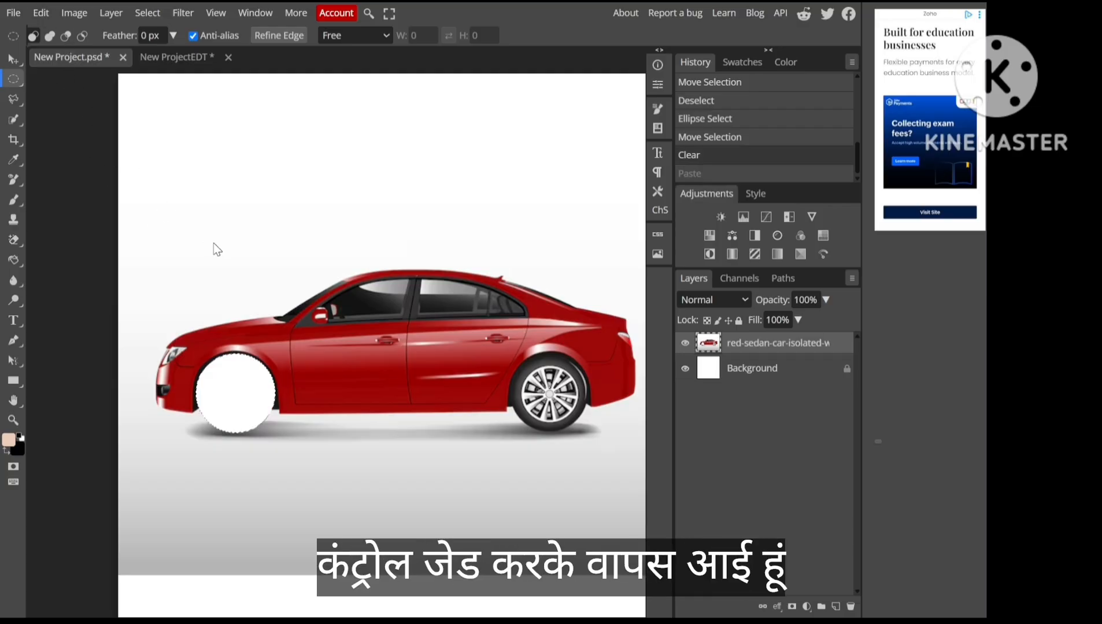
pyautogui.hotkey('ctrl', 'z')
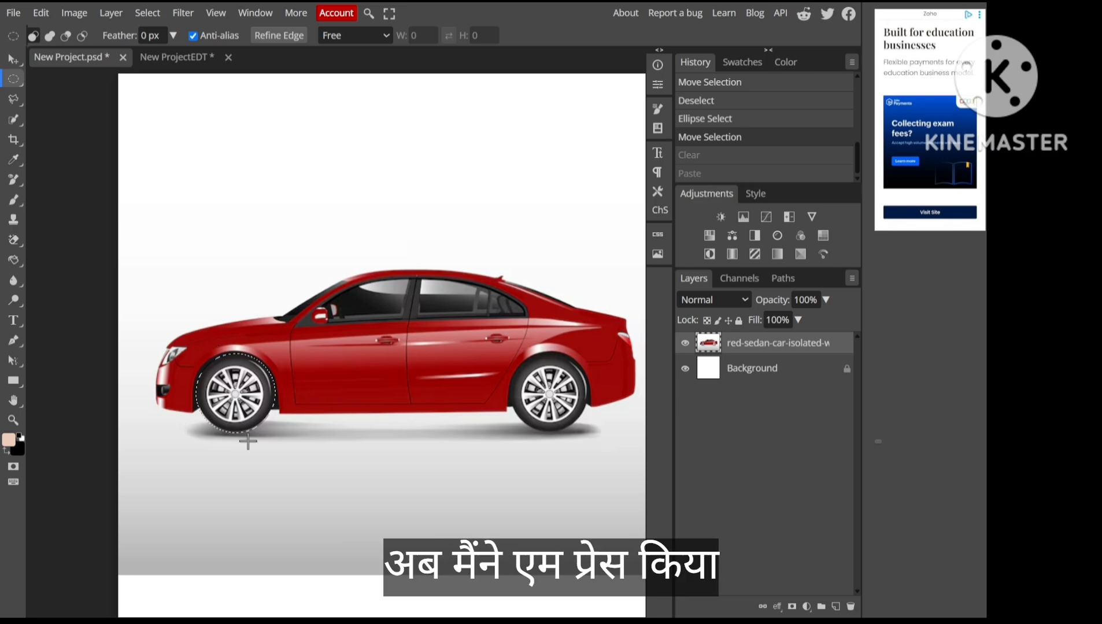
pyautogui.click(296, 440)
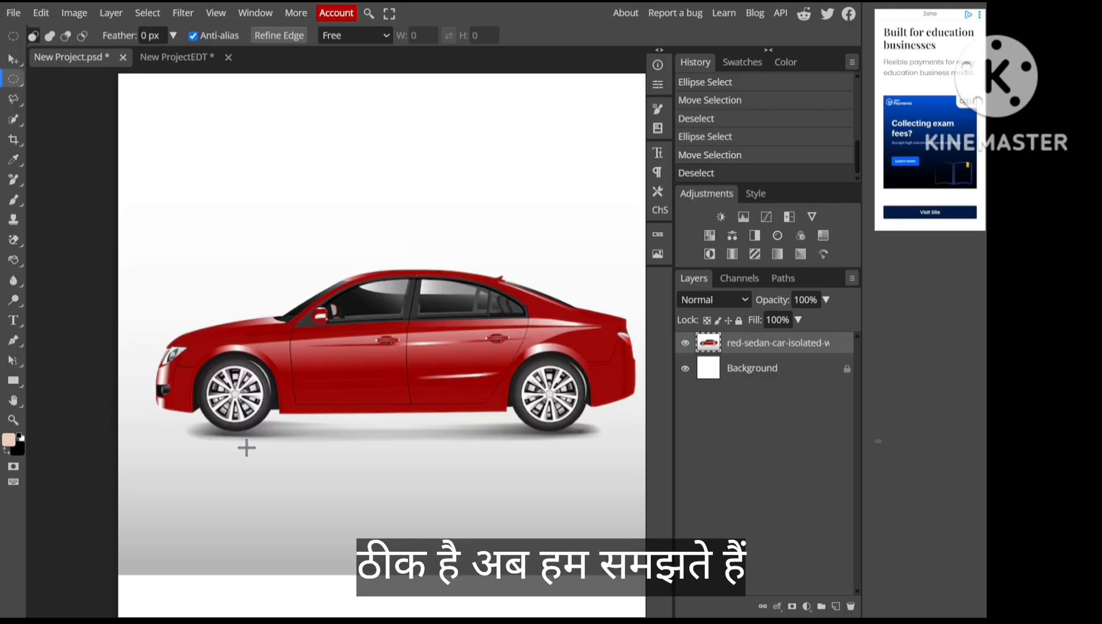
pyautogui.click(41, 12)
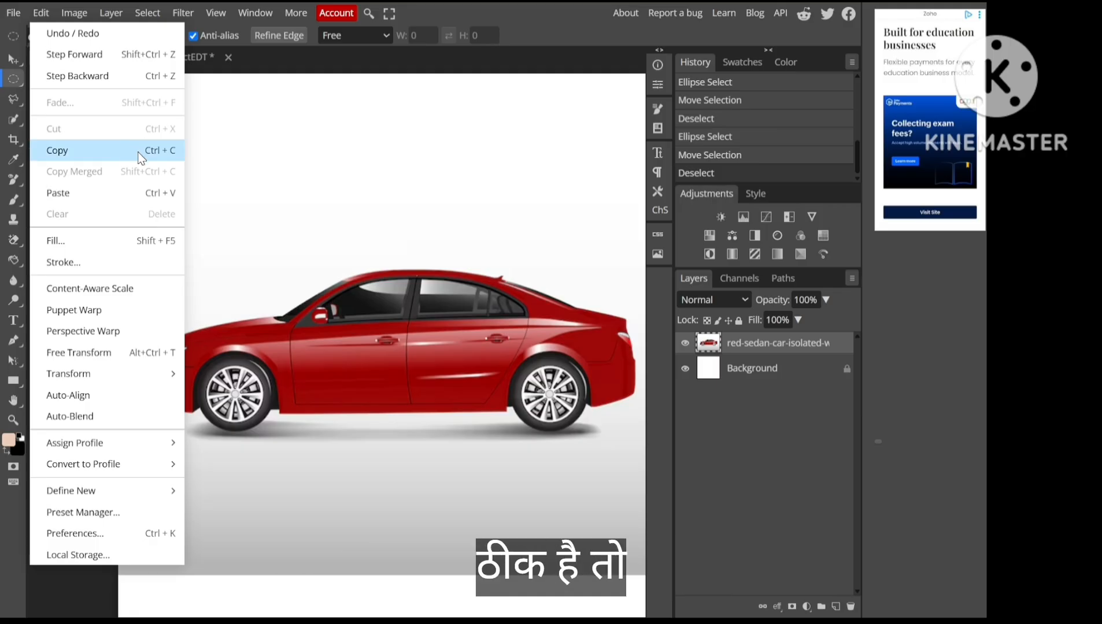
pyautogui.click(254, 145)
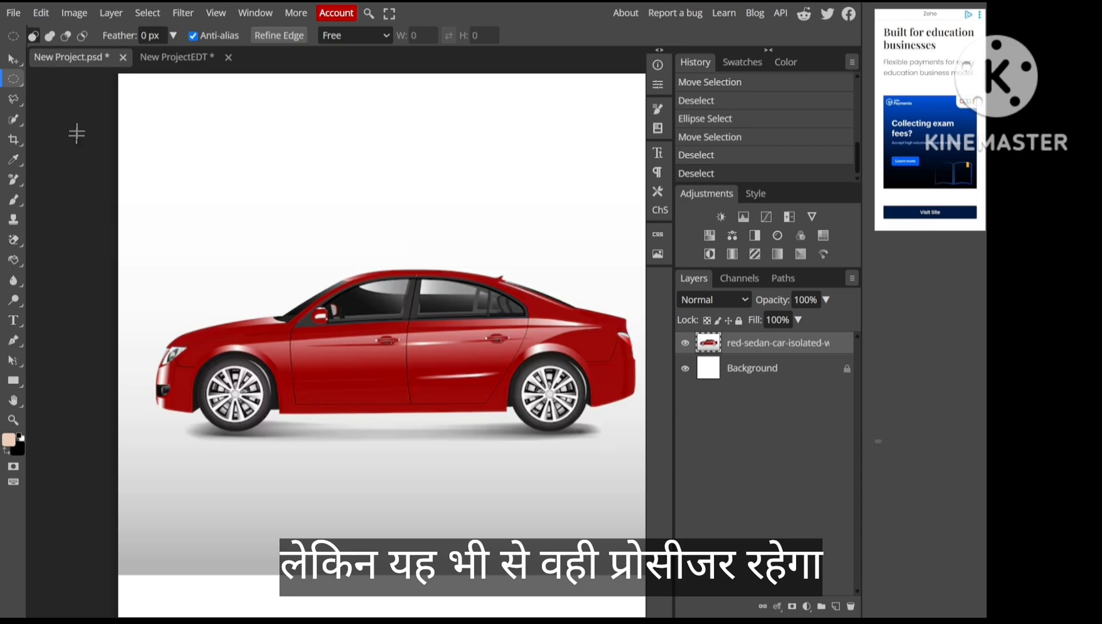
# Step: Draw a wheel-sized perfect circle over the front wheel with the Ellipse Select tool
pyautogui.rightClick(13, 77)
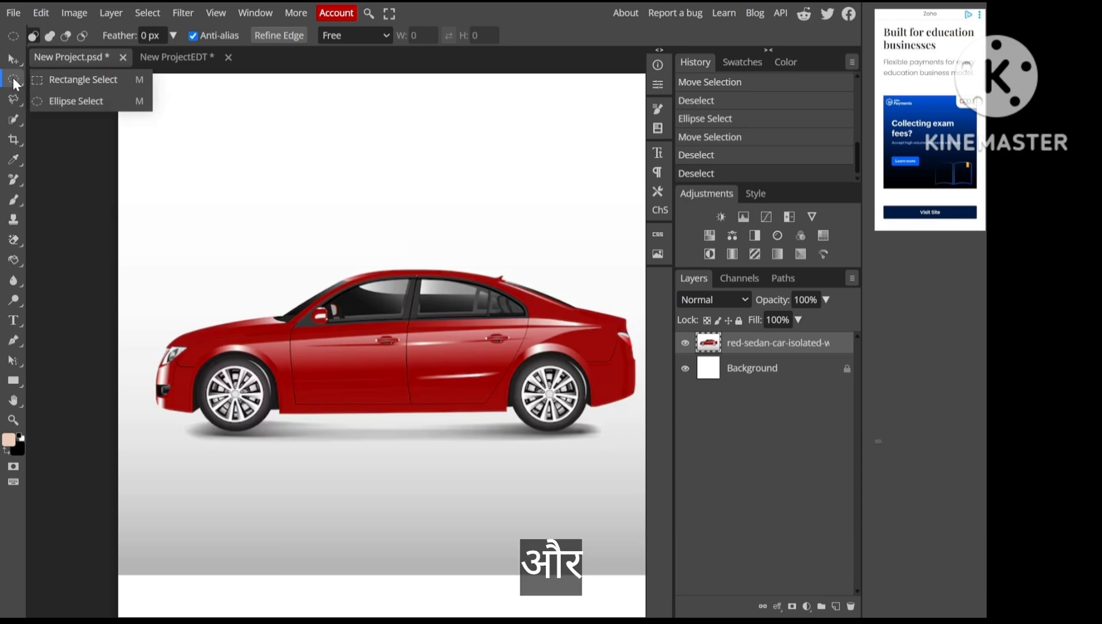
pyautogui.click(58, 100)
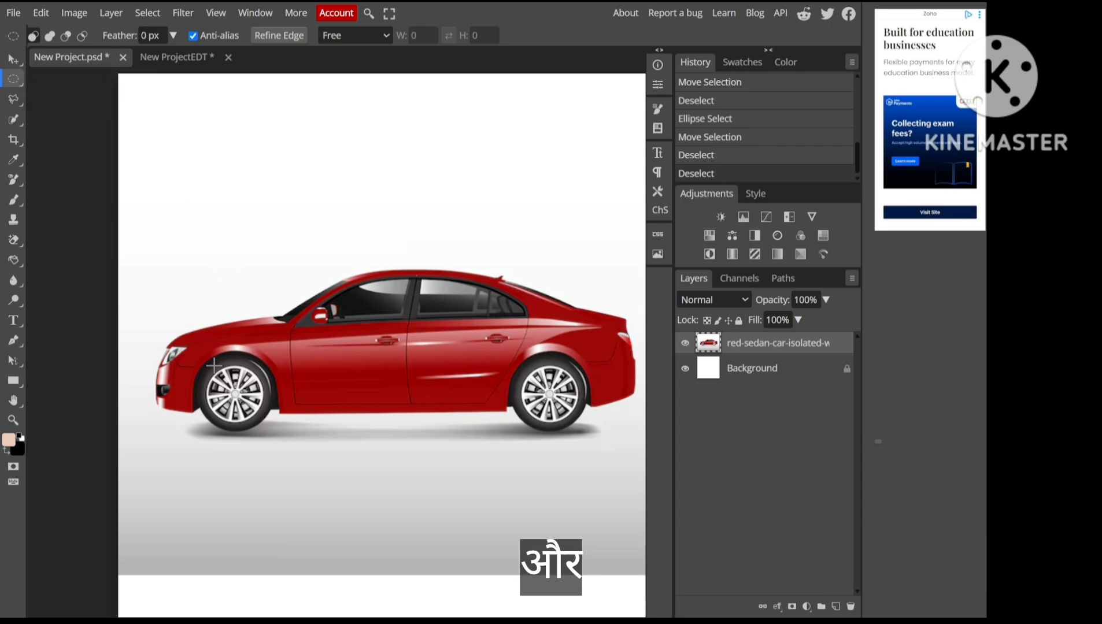
pyautogui.press('shift')
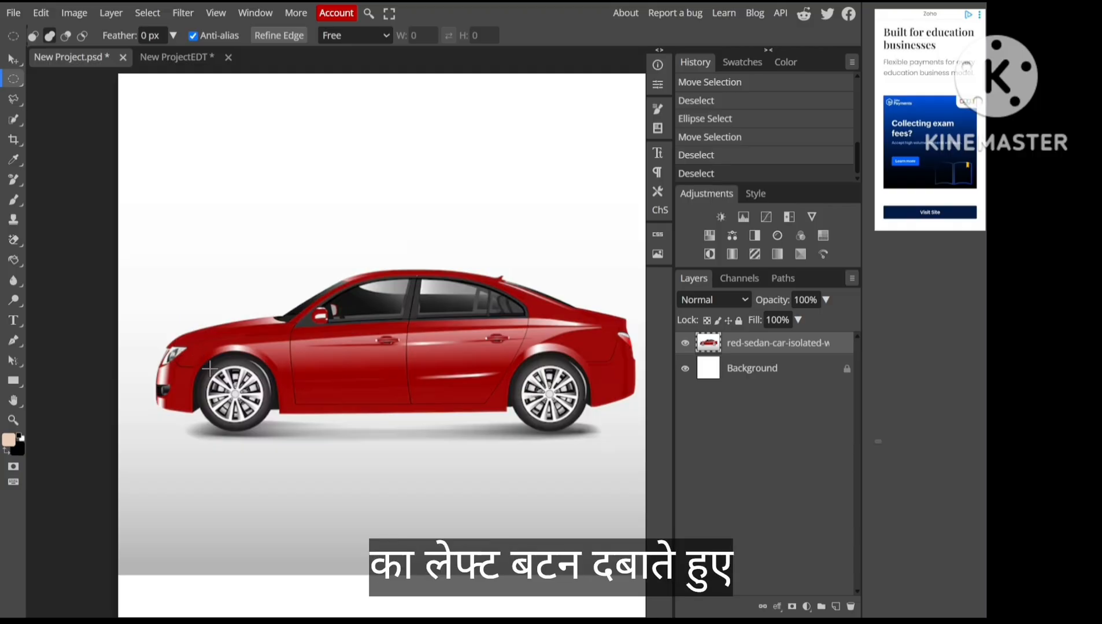
pyautogui.moveTo(210, 368); pyautogui.dragTo(290, 456)
# Step: Nudge the circular selection left and up so its outline matches the front tyre's edge
pyautogui.press('Left')
pyautogui.press('Left')
pyautogui.press('Left')
pyautogui.press('Left')
pyautogui.press('Left')
pyautogui.press('Left')
pyautogui.press('Left')
pyautogui.press('Left')
pyautogui.press('Left')
pyautogui.press('Left')
pyautogui.press('Left')
pyautogui.press('Left')
pyautogui.press('Left')
pyautogui.press('Left')
pyautogui.press('Left')
pyautogui.press('Left')
pyautogui.press('Left')
pyautogui.press('Left')
pyautogui.press('Left')
pyautogui.press('Left')
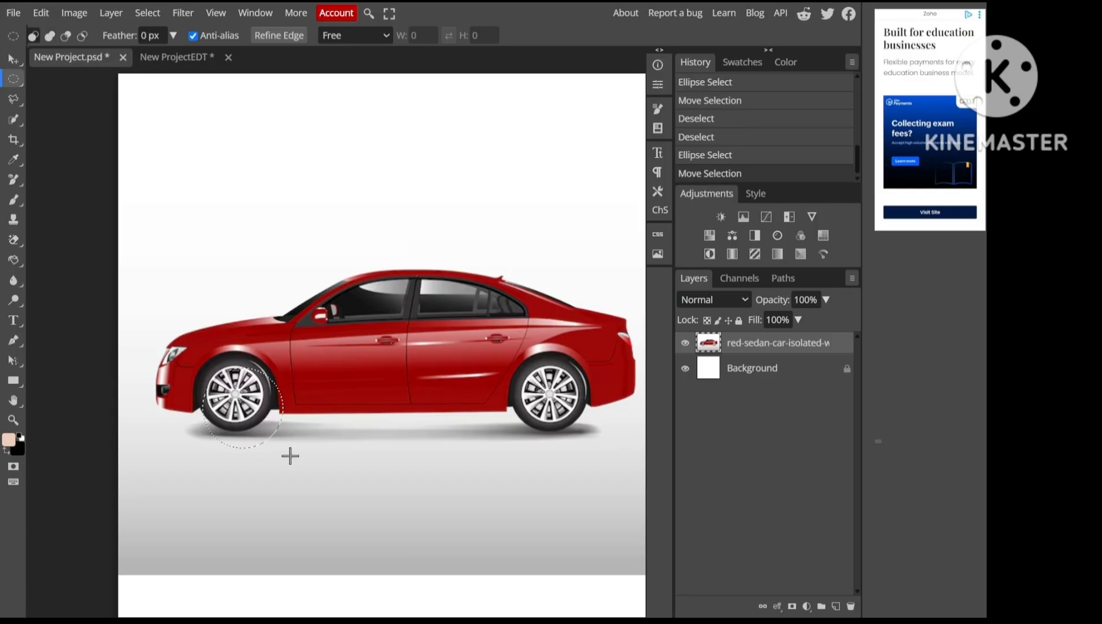
pyautogui.press('Up')
pyautogui.press('Up')
pyautogui.press('Up')
pyautogui.press('Up')
pyautogui.press('Up')
pyautogui.press('Up')
pyautogui.press('Up')
pyautogui.press('Up')
pyautogui.press('Up')
pyautogui.press('Up')
pyautogui.press('Up')
pyautogui.press('Up')
pyautogui.press('Up')
pyautogui.press('Up')
pyautogui.press('Up')
pyautogui.press('Up')
pyautogui.press('Up')
pyautogui.press('Up')
pyautogui.press('Up')
pyautogui.press('Up')
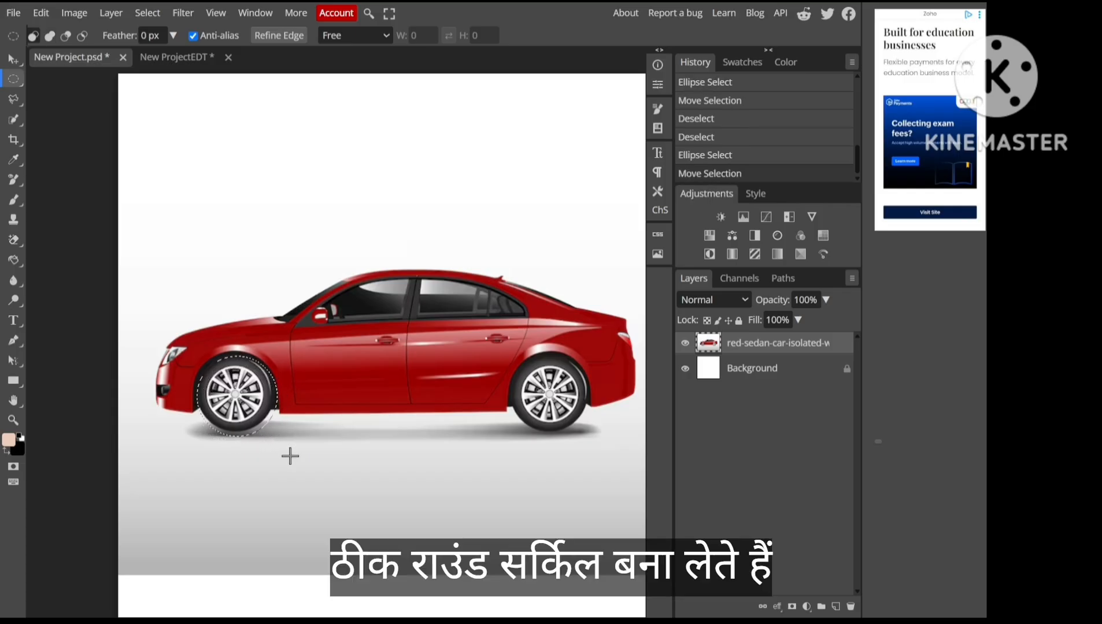
pyautogui.press('Up')
pyautogui.press('Up')
pyautogui.press('Up')
pyautogui.press('Up')
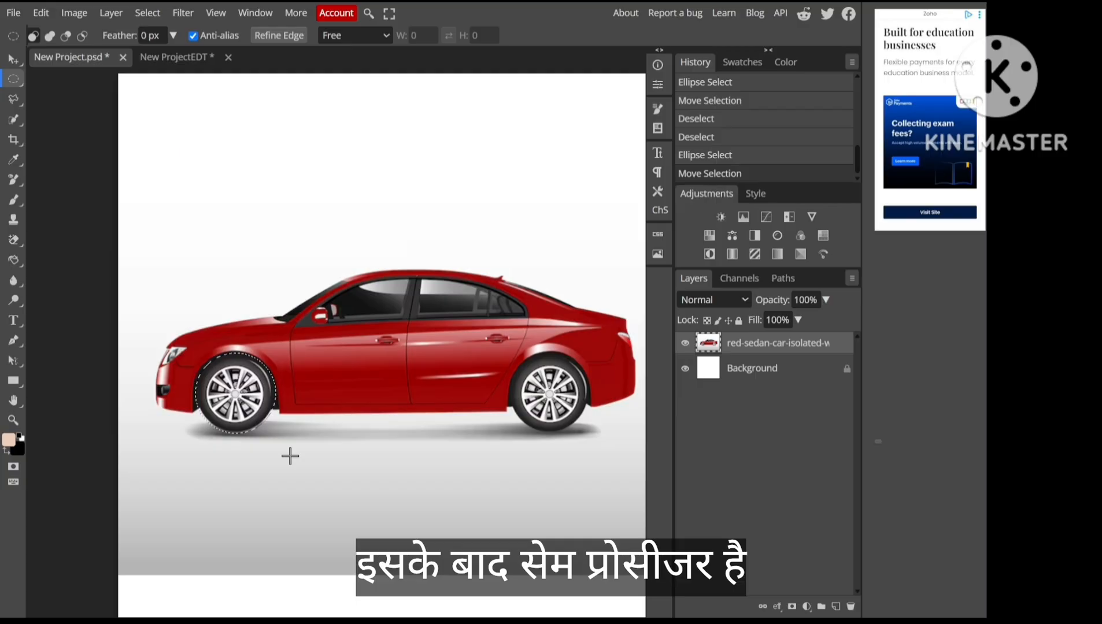
pyautogui.click(43, 13)
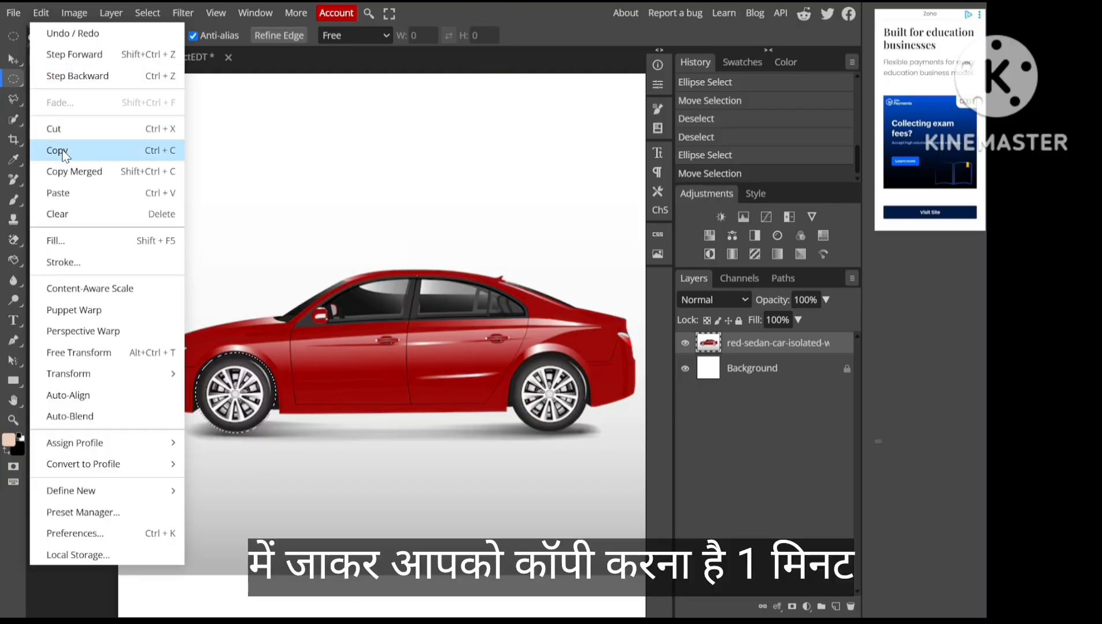
pyautogui.click(226, 133)
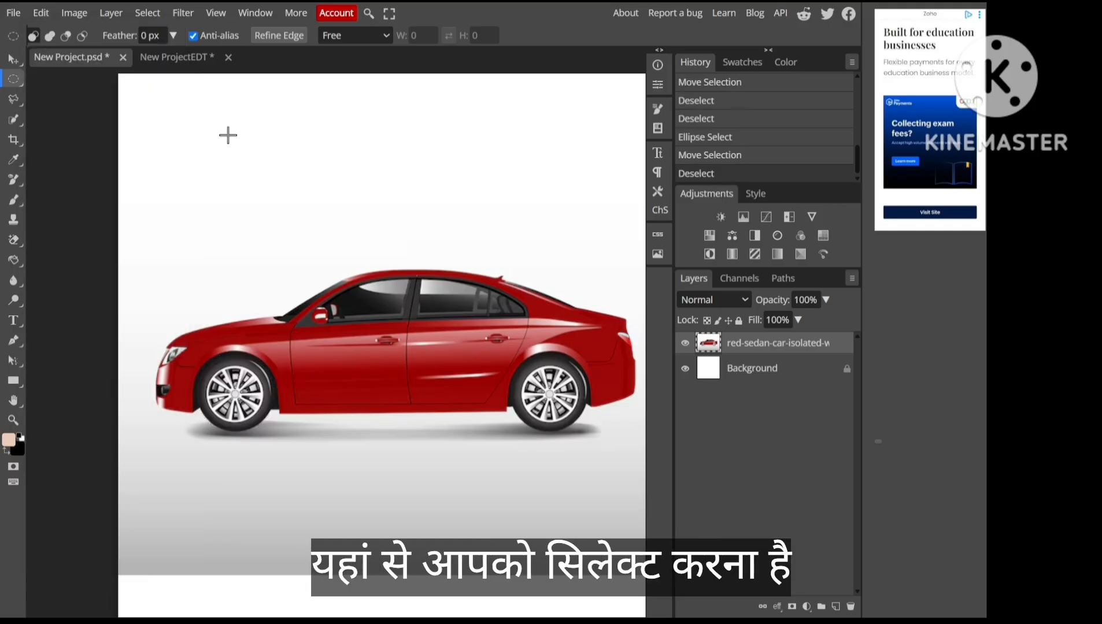
pyautogui.hotkey('ctrl', 'z')
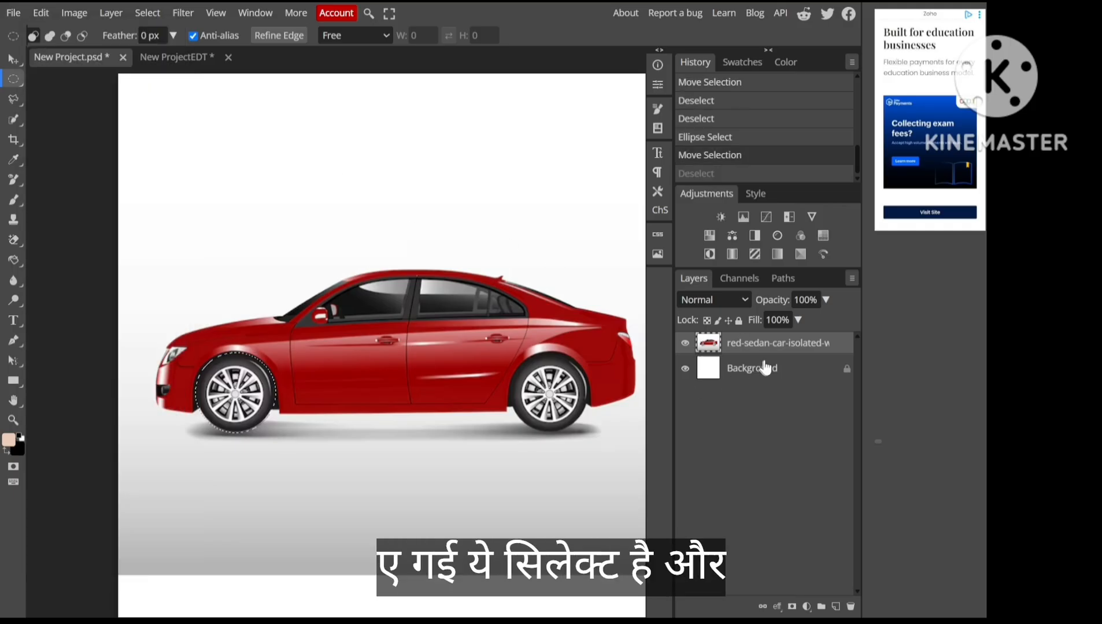
# Step: Copy the selected front wheel from the car layer and paste it as a new layer
pyautogui.click(42, 10)
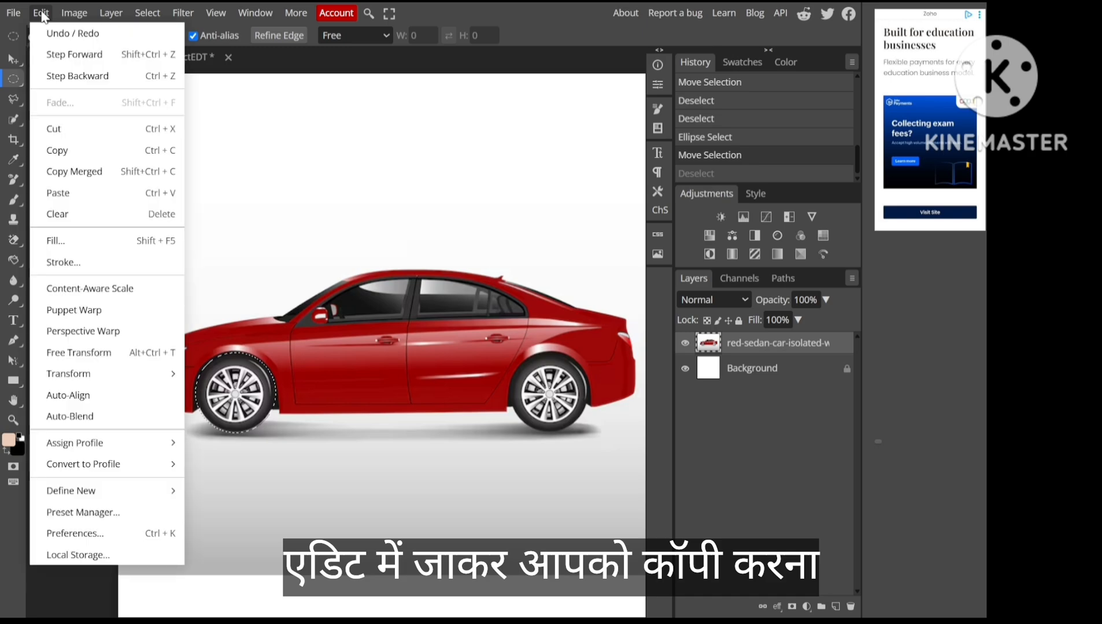
pyautogui.click(69, 148)
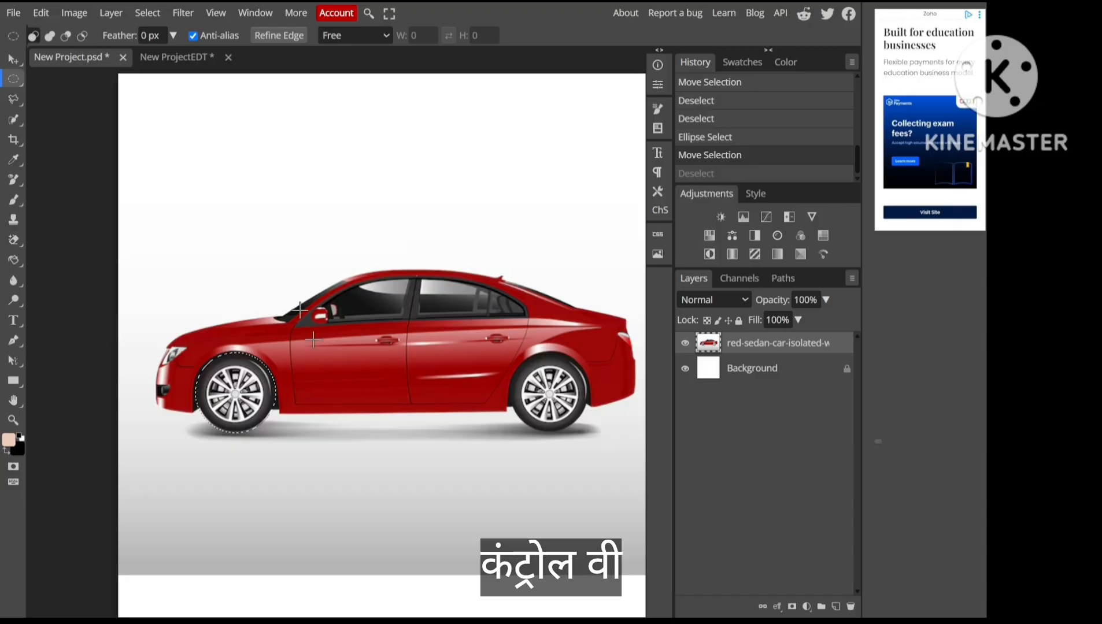
pyautogui.hotkey('ctrl', 'v')
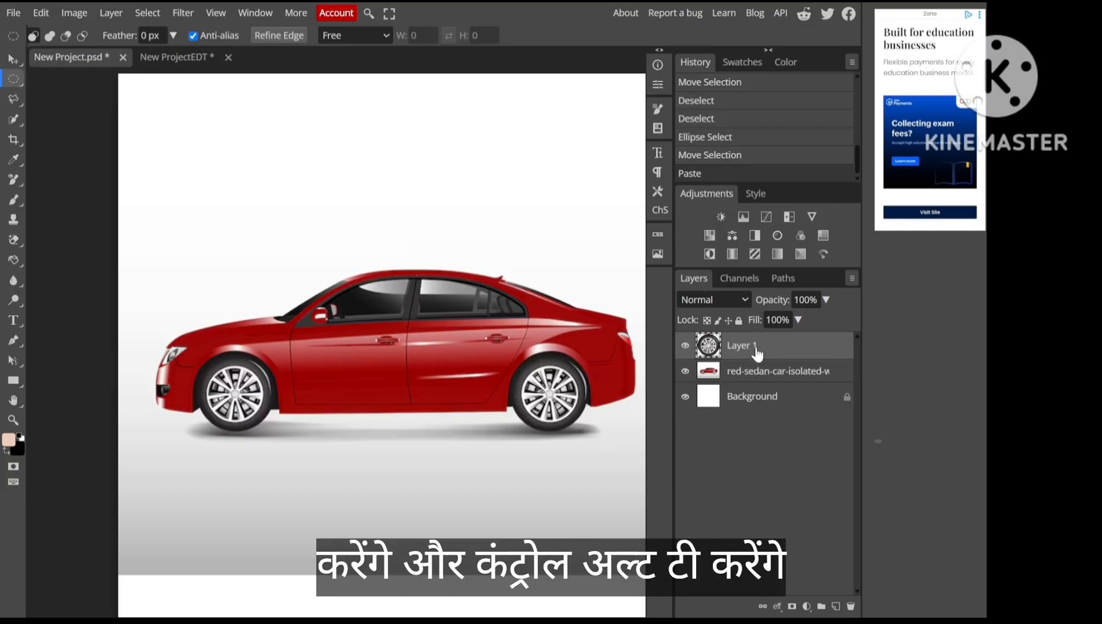
# Step: Free-transform the pasted wheel layer and move it between the car's front and rear wheels, level with them
pyautogui.hotkey('ctrl', 'alt', 't')
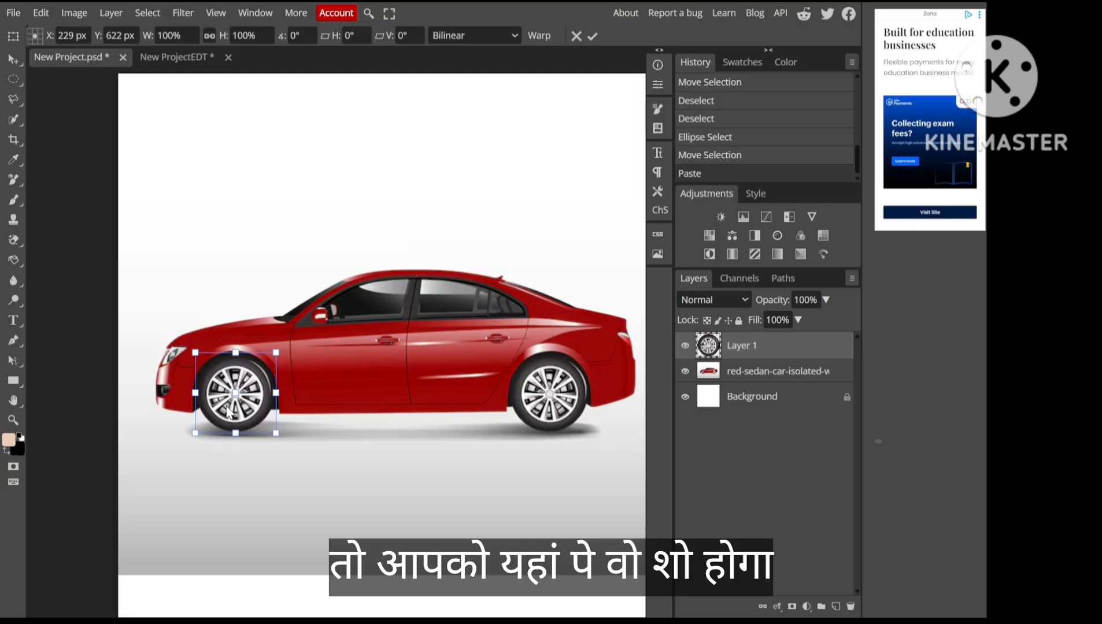
pyautogui.moveTo(228, 411); pyautogui.dragTo(396, 503)
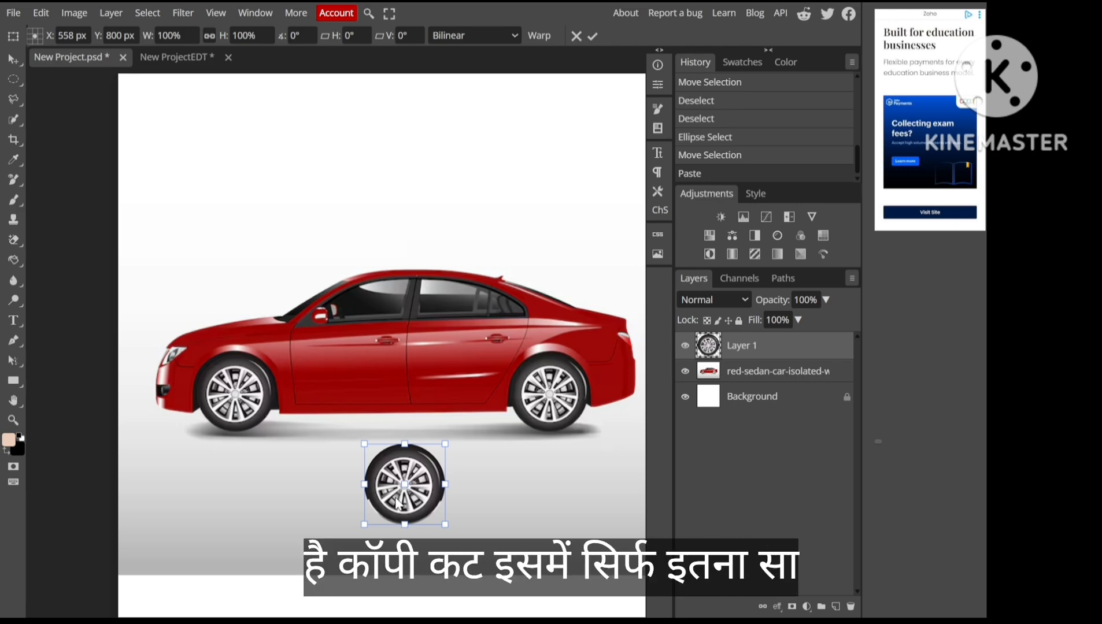
pyautogui.click(40, 12)
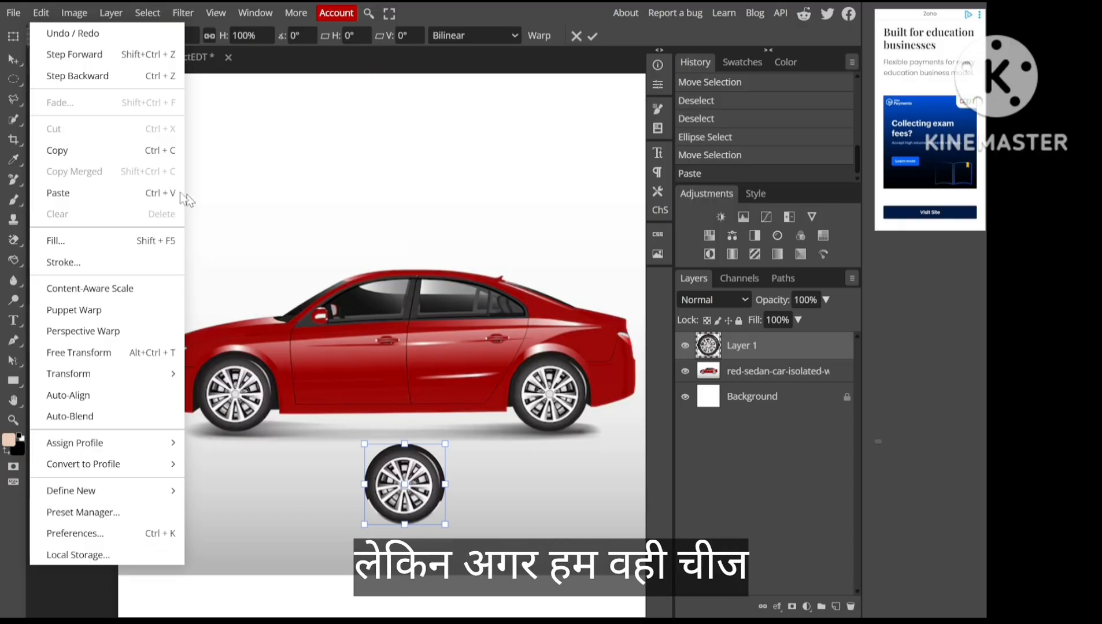
pyautogui.click(102, 151)
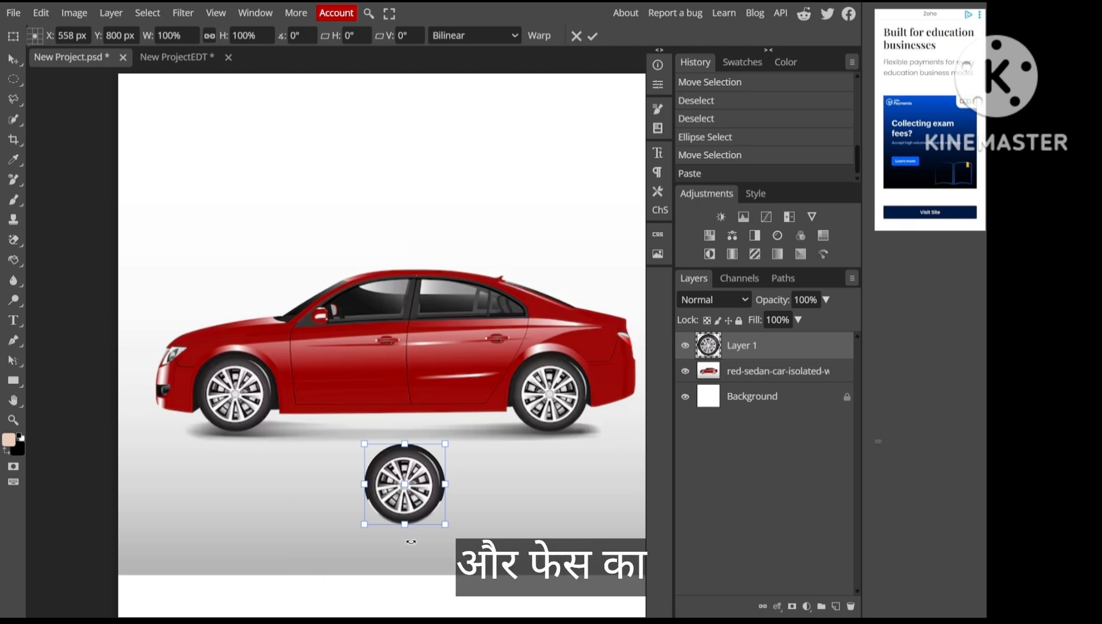
pyautogui.moveTo(406, 498); pyautogui.dragTo(407, 412)
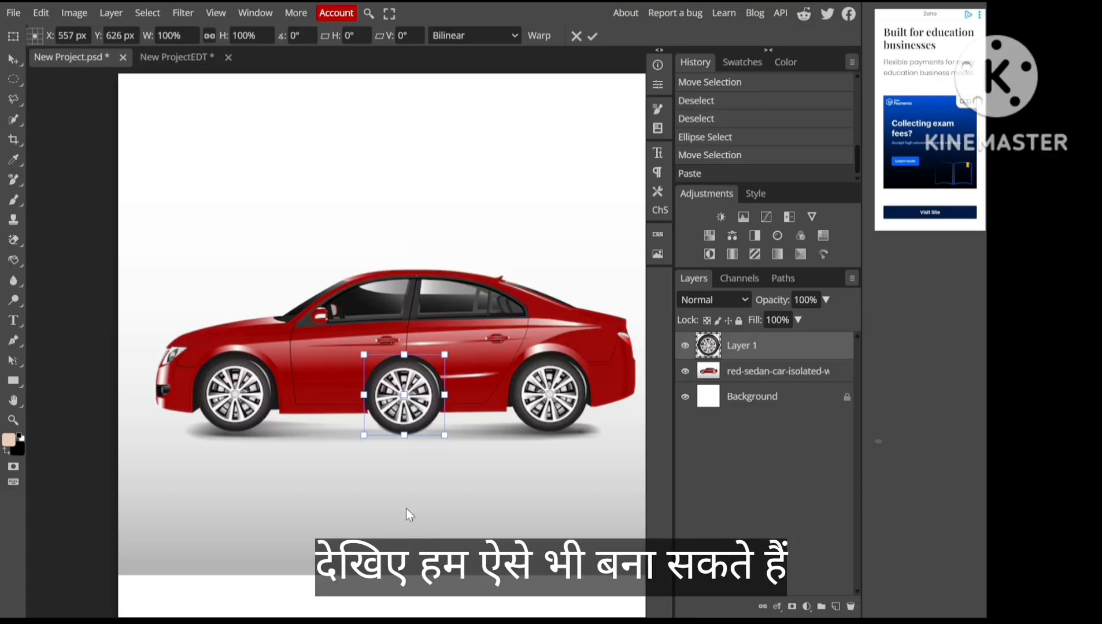
# Step: Commit the wheel's transform, switch to the Move tool and nudge the middle wheel slightly down
pyautogui.click(13, 57)
pyautogui.click(222, 210)
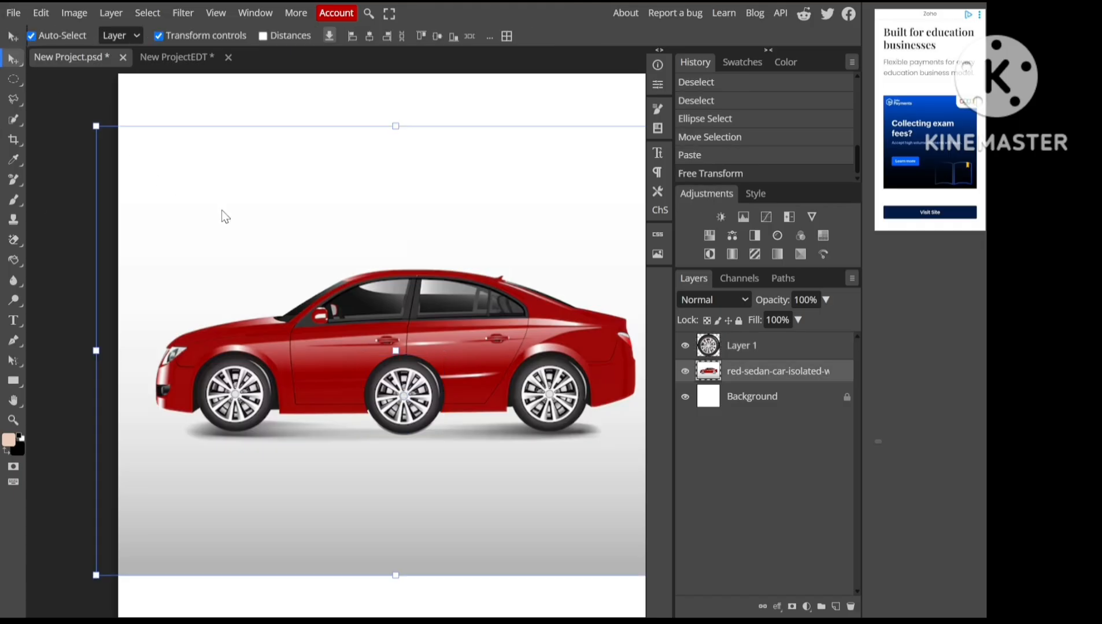
pyautogui.click(409, 412)
pyautogui.moveTo(407, 413); pyautogui.dragTo(408, 415)
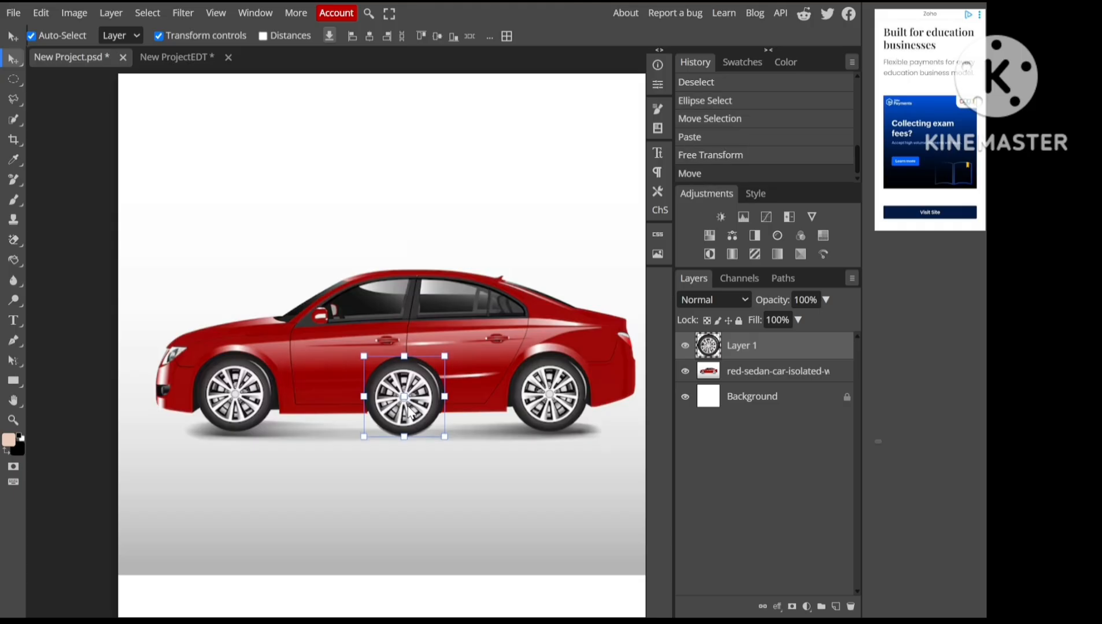
pyautogui.click(301, 202)
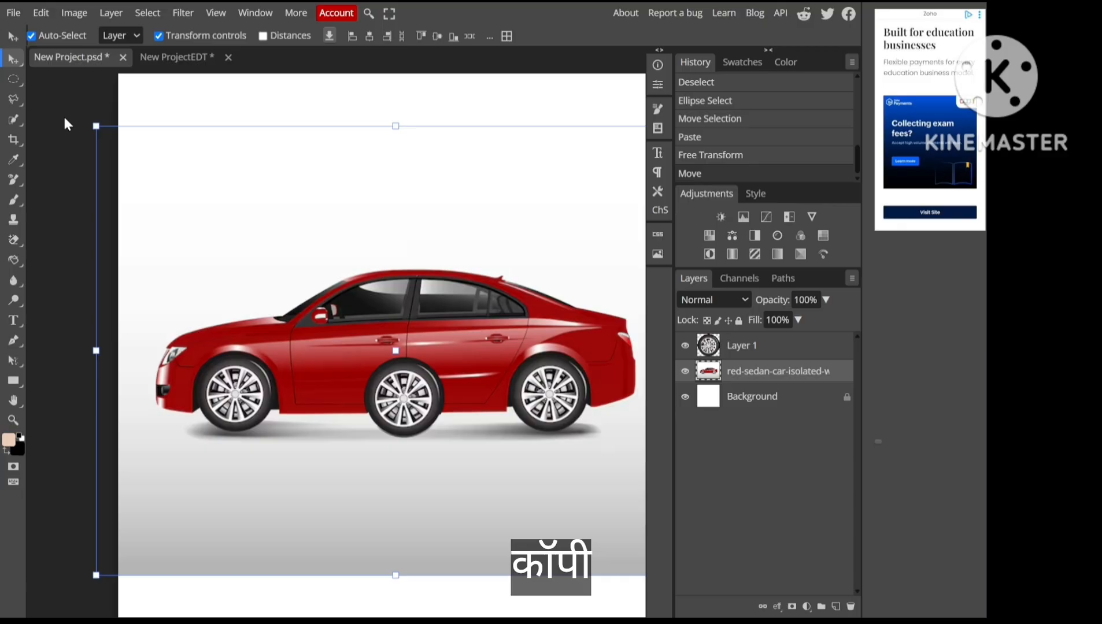
pyautogui.click(41, 13)
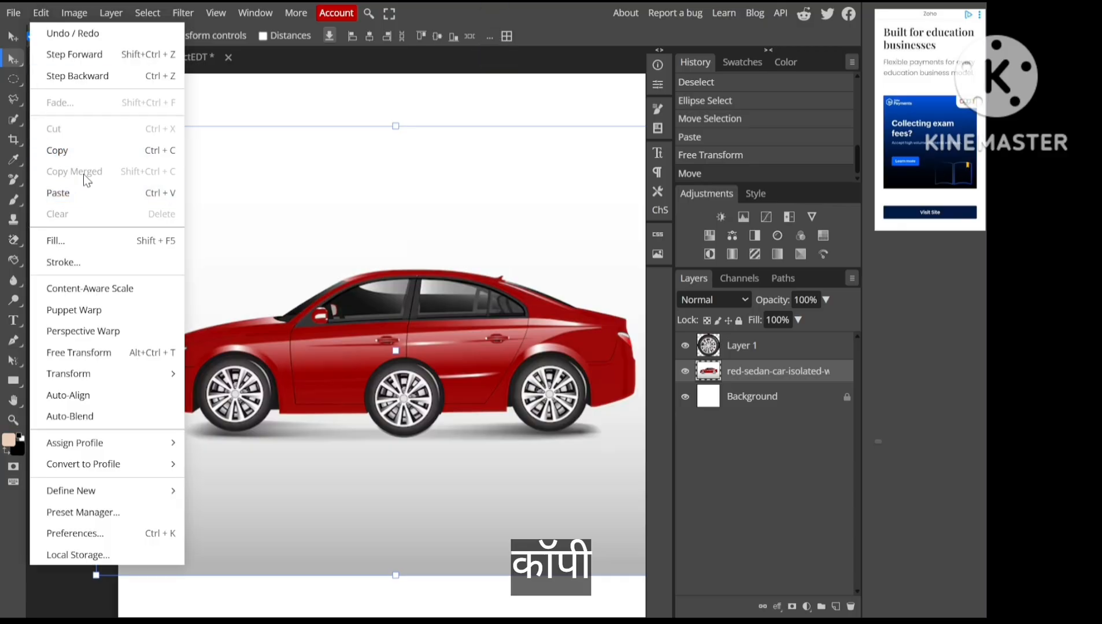
pyautogui.click(226, 100)
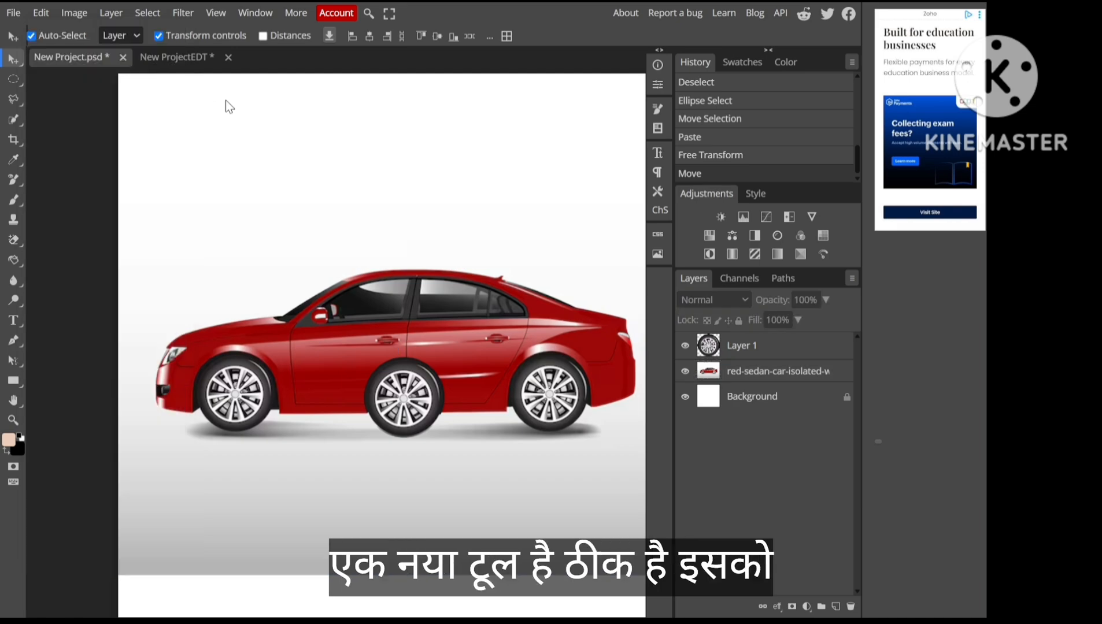
# Step: In the New ProjectEDT document, draw a Rectangle Select area around both PUNCH texts and the yellow rectangle, with the Shape 2 layer active
pyautogui.click(189, 56)
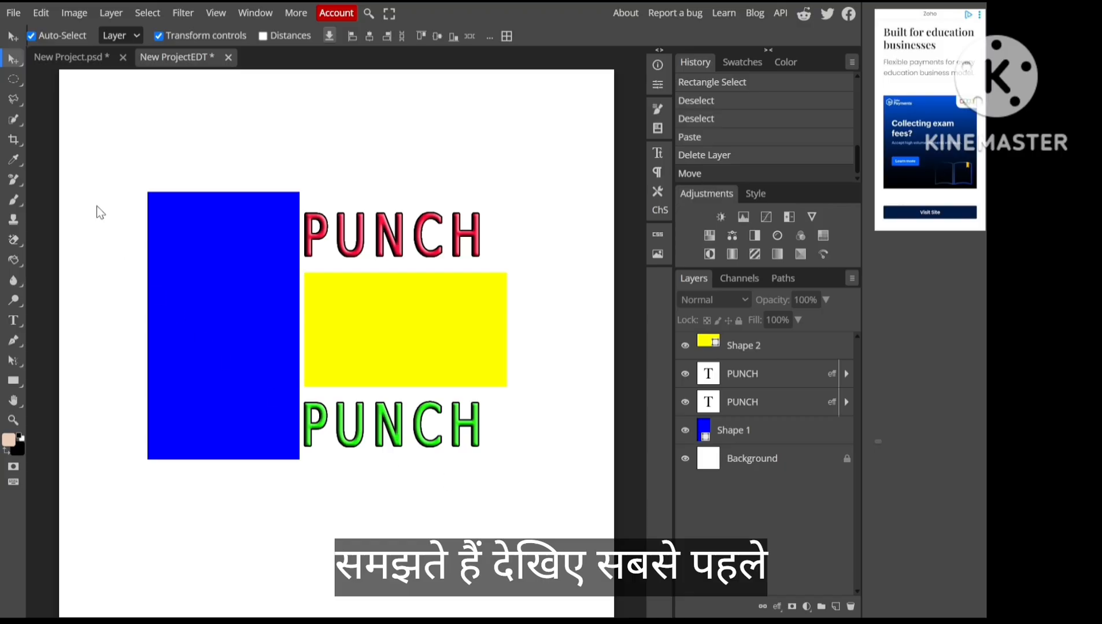
pyautogui.click(18, 83)
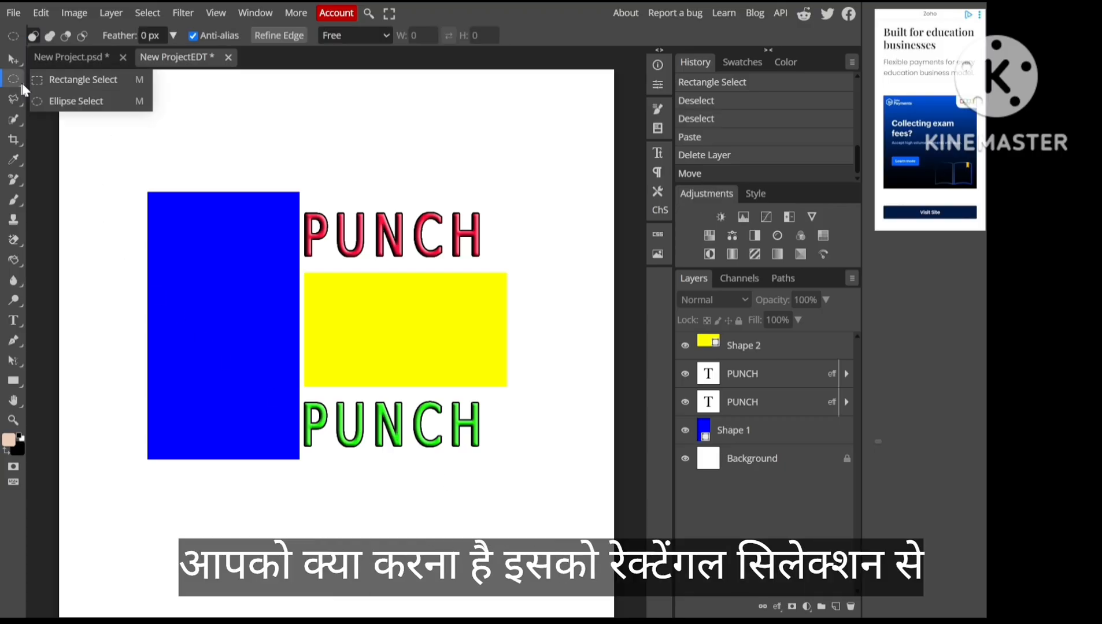
pyautogui.click(63, 81)
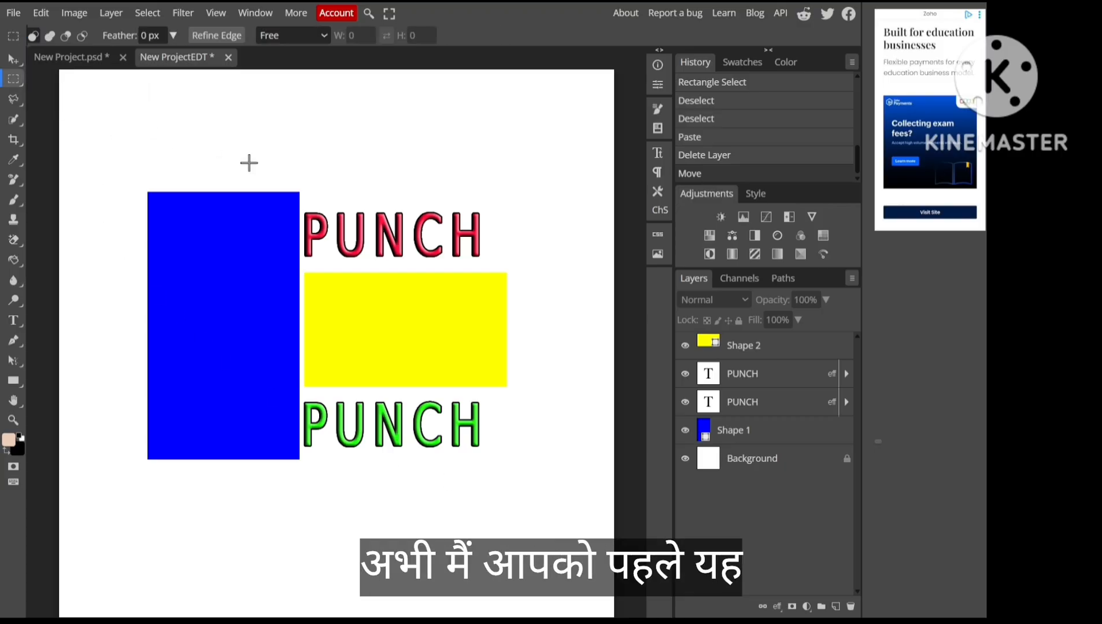
pyautogui.click(40, 13)
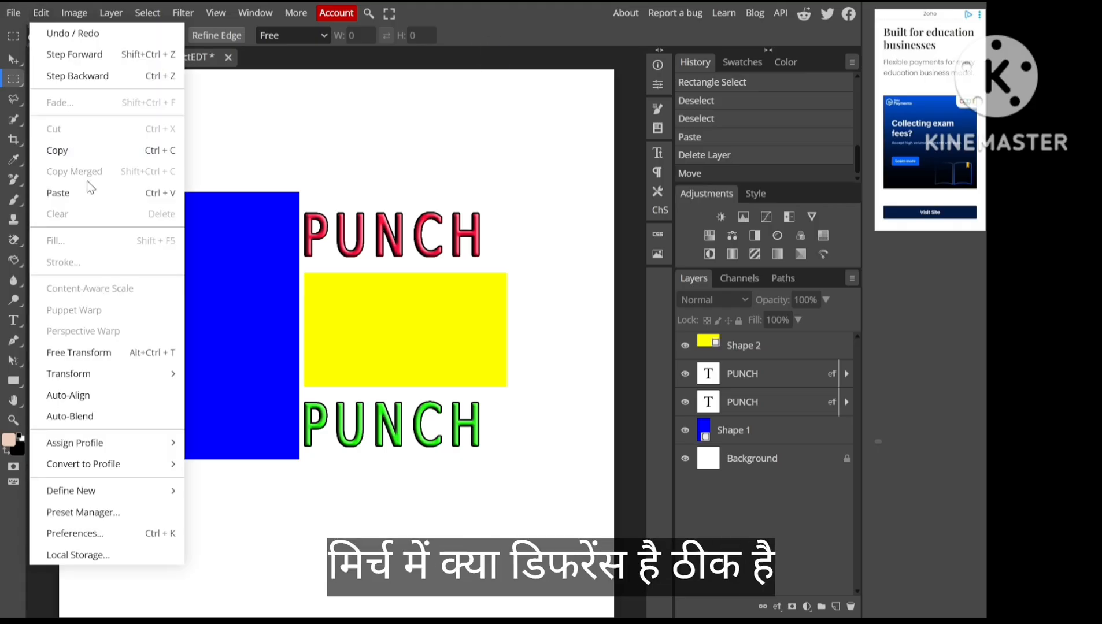
pyautogui.click(216, 155)
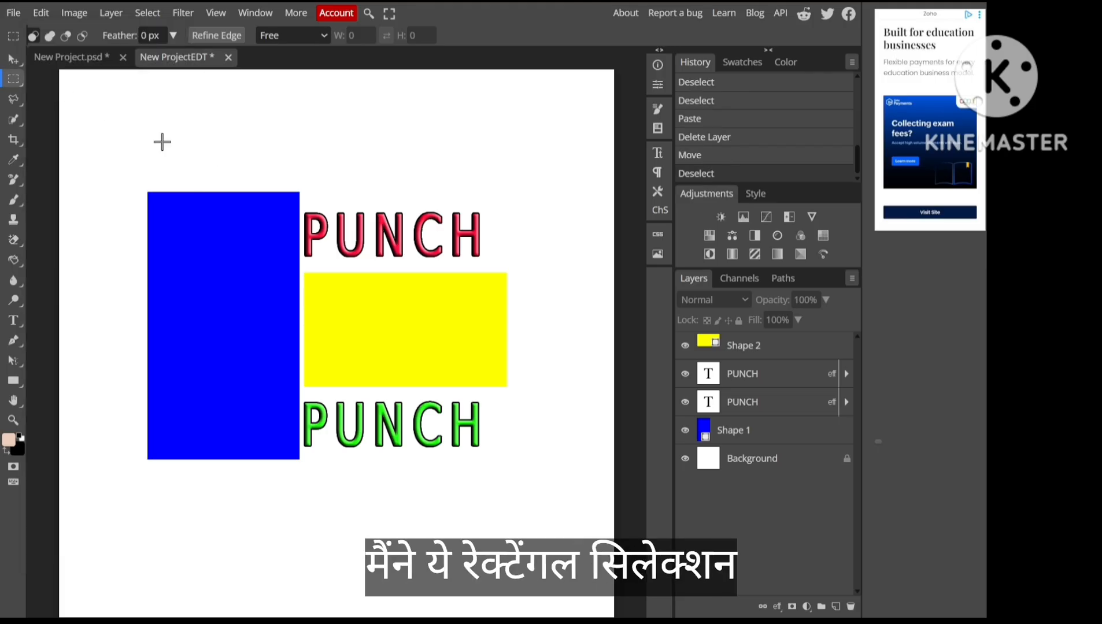
pyautogui.click(762, 354)
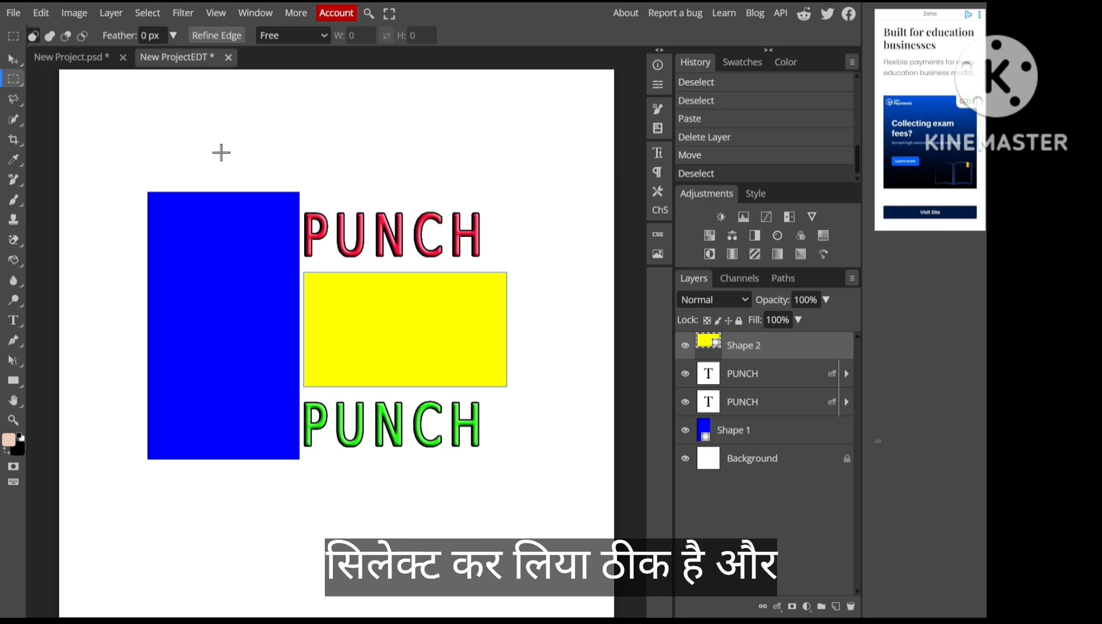
pyautogui.moveTo(220, 155); pyautogui.dragTo(532, 501)
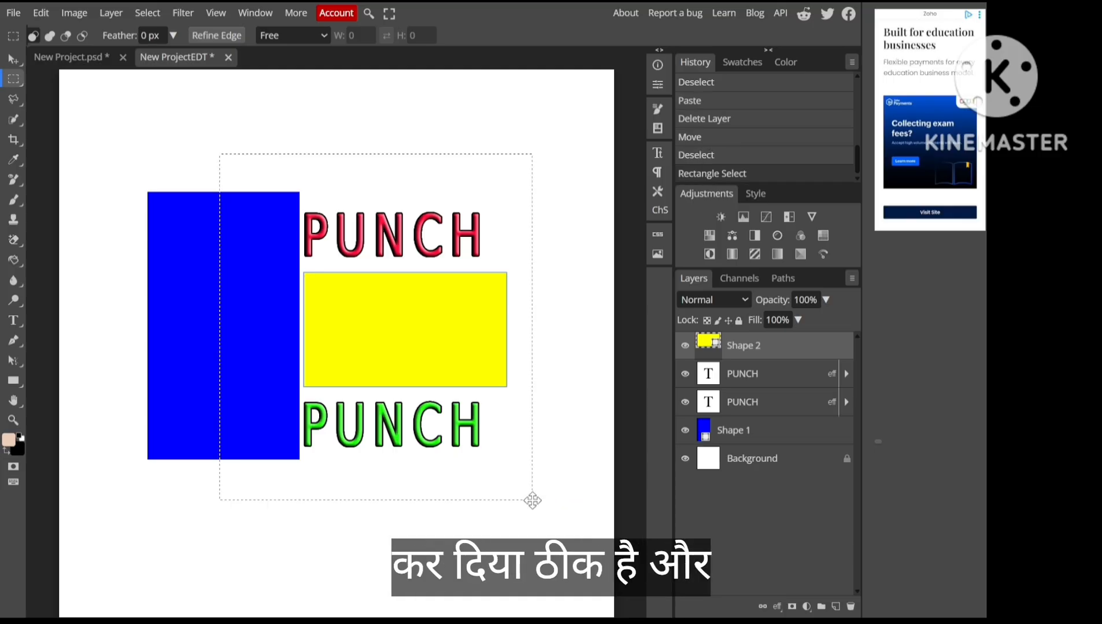
# Step: Try copying the selected area with plain Copy and pasting it as a new layer without a selection, and undo the paste
pyautogui.click(45, 15)
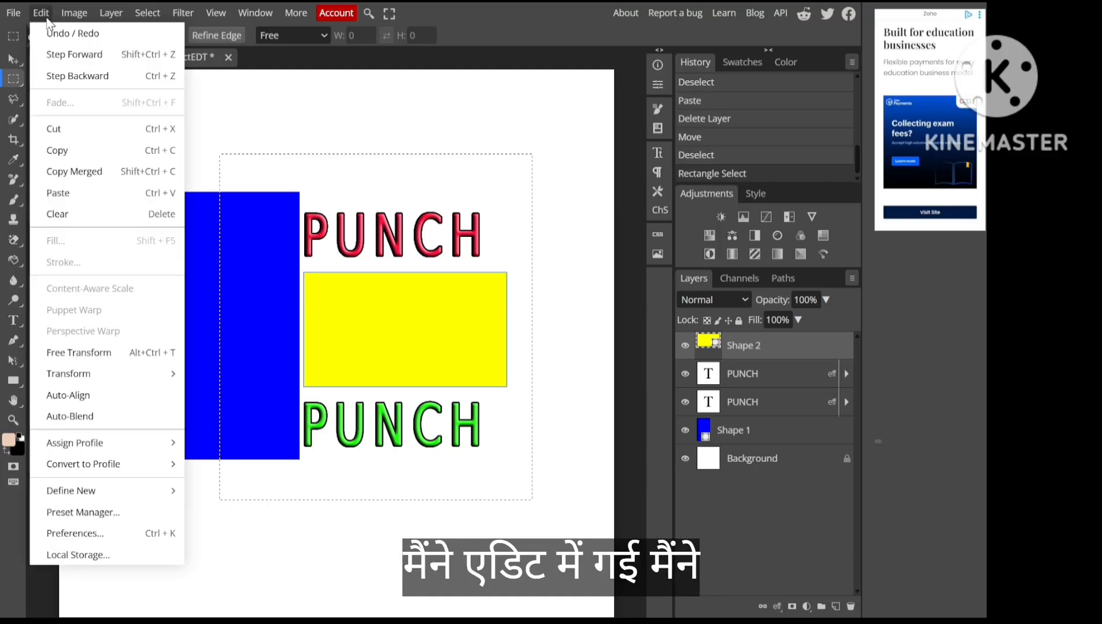
pyautogui.click(73, 149)
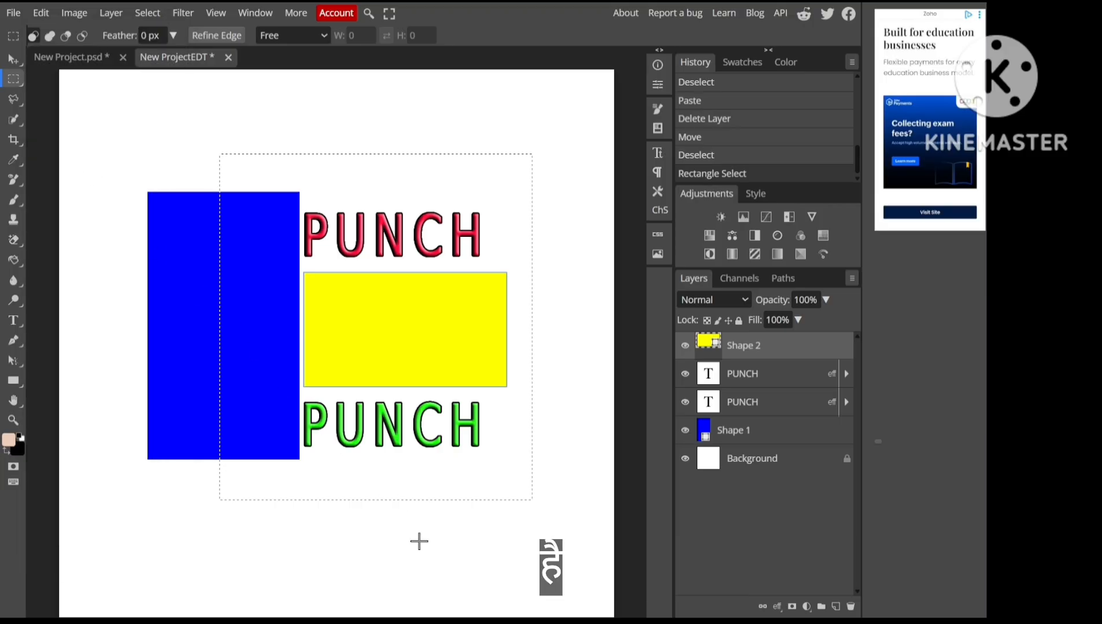
pyautogui.click(419, 542)
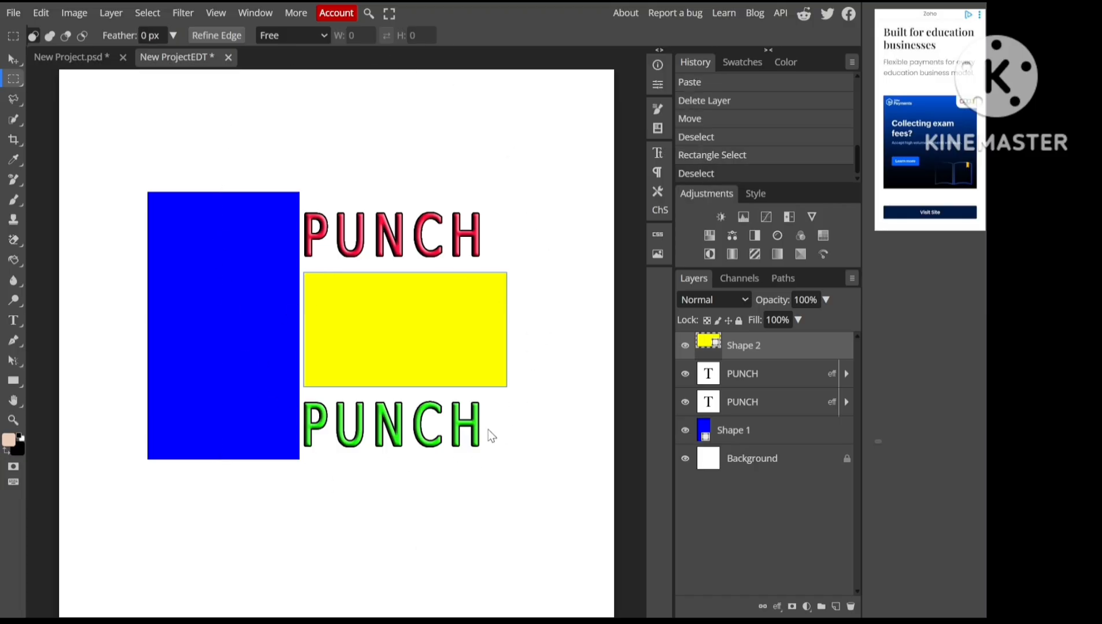
pyautogui.hotkey('ctrl', 'v')
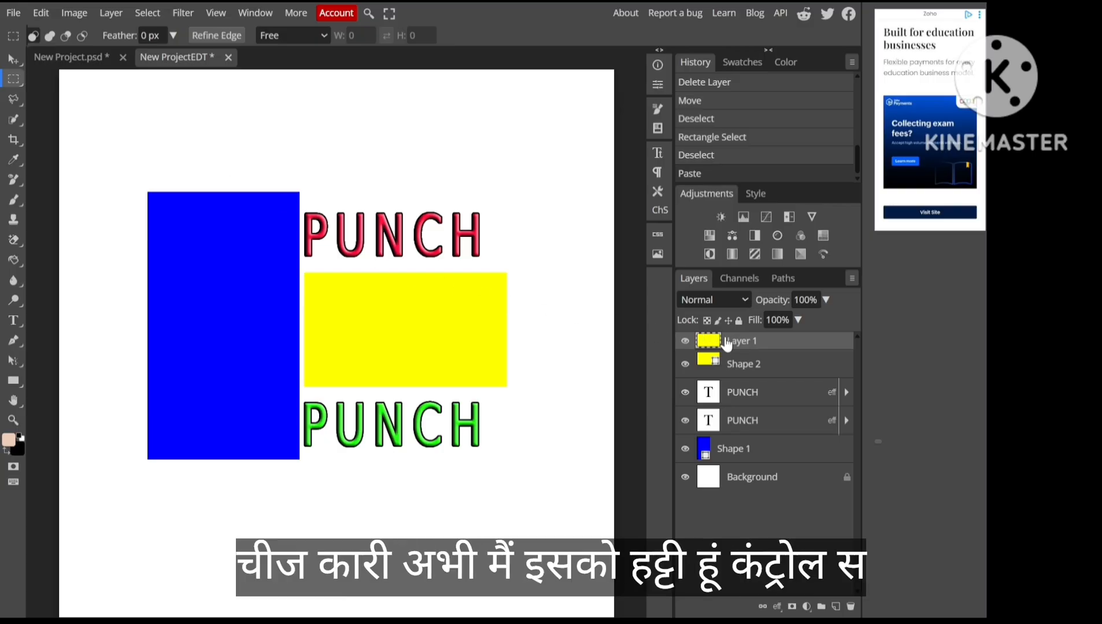
pyautogui.hotkey('ctrl', 'z')
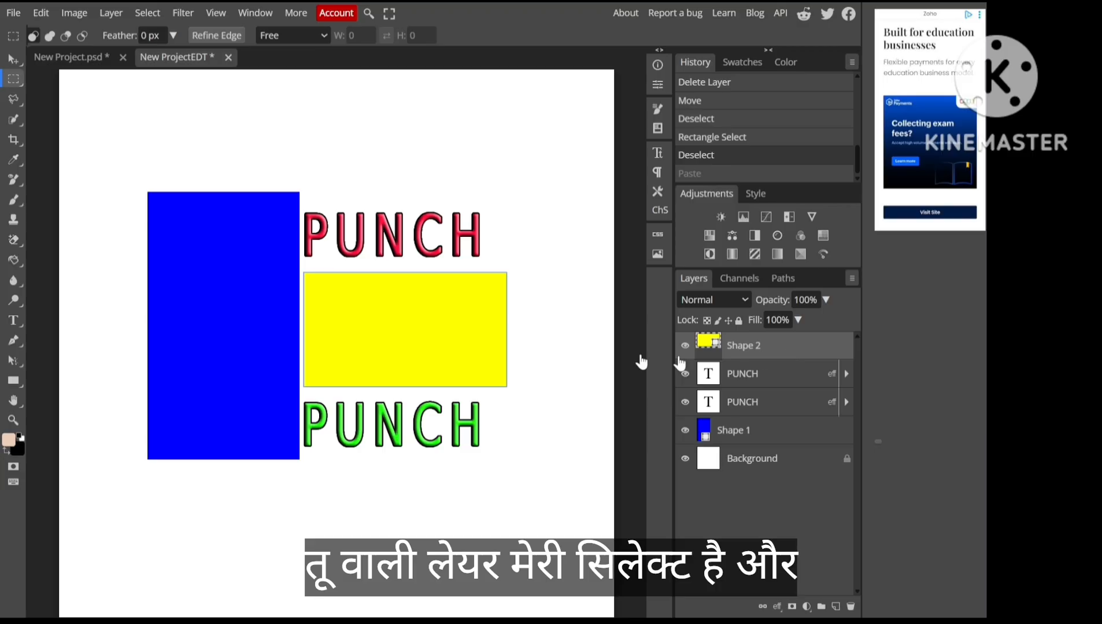
# Step: Select the area around both PUNCH texts, the yellow rectangle and part of the blue one, and paste a merged copy as a new layer
pyautogui.moveTo(229, 152); pyautogui.dragTo(531, 508)
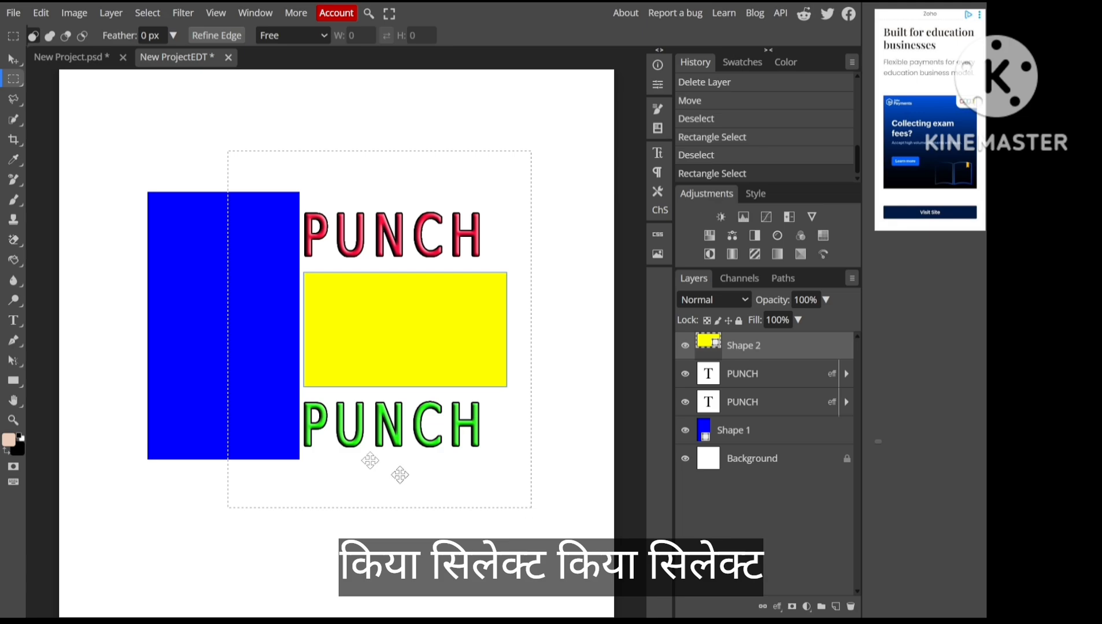
pyautogui.click(46, 12)
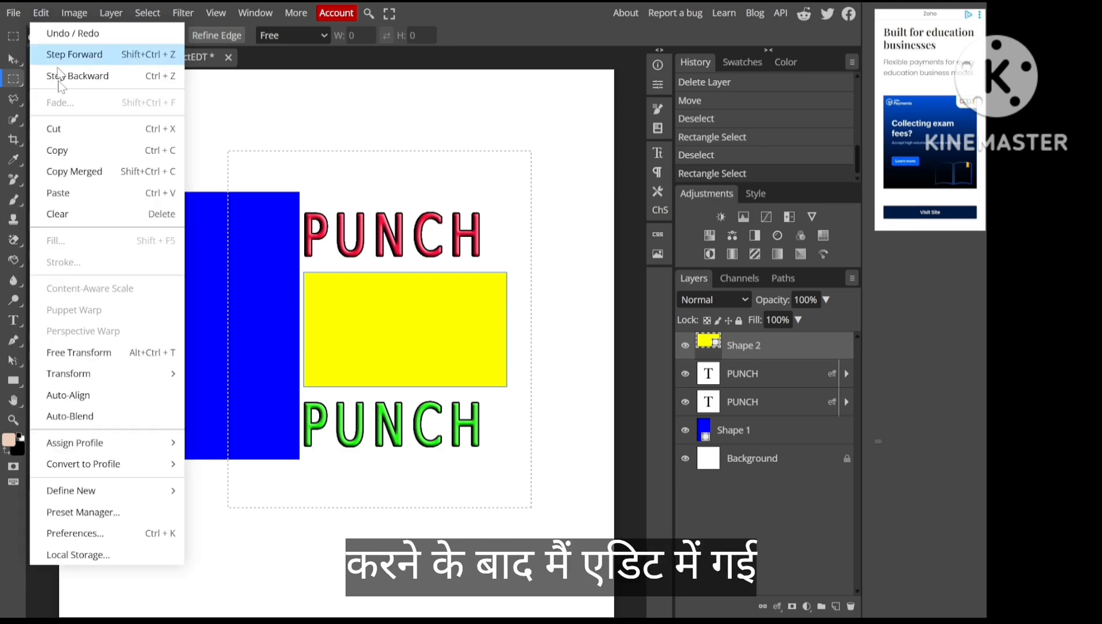
pyautogui.click(84, 173)
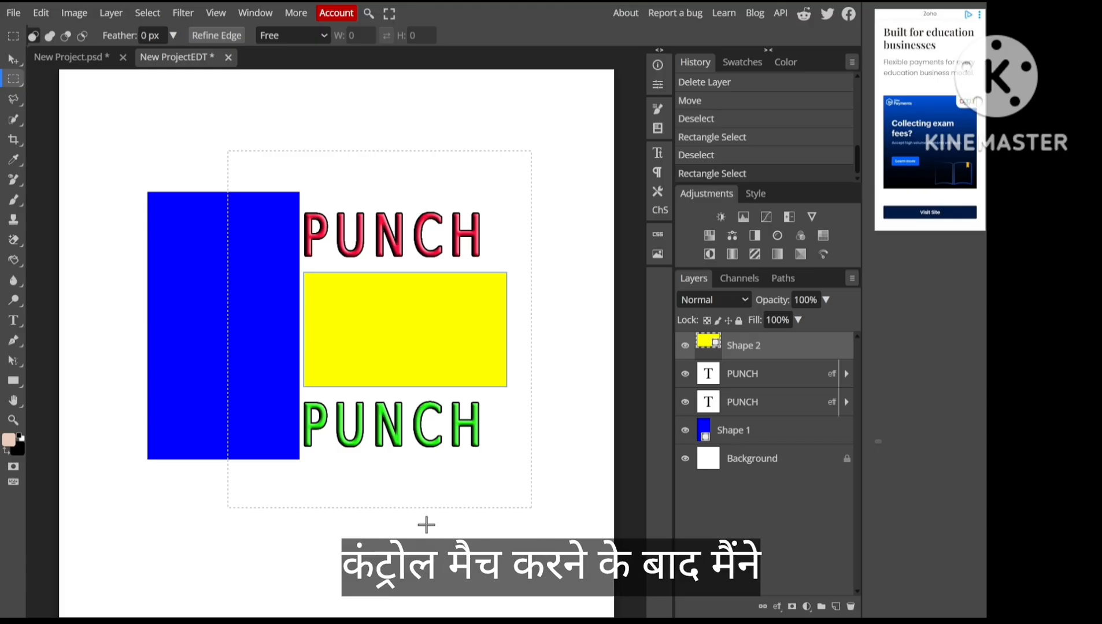
pyautogui.hotkey('ctrl', 'd')
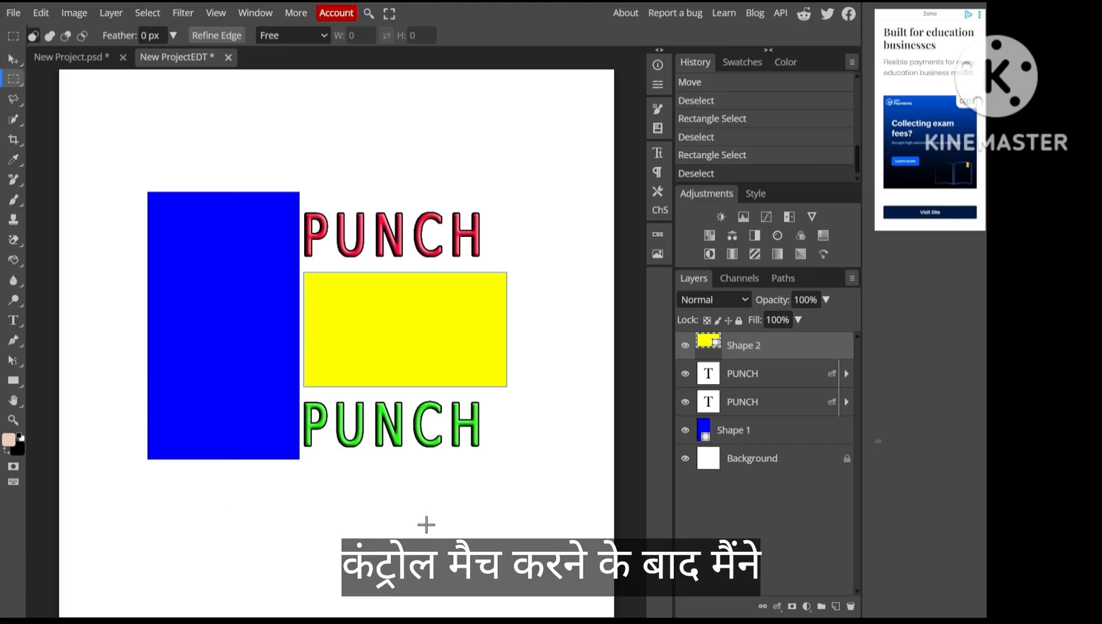
pyautogui.hotkey('ctrl', 'v')
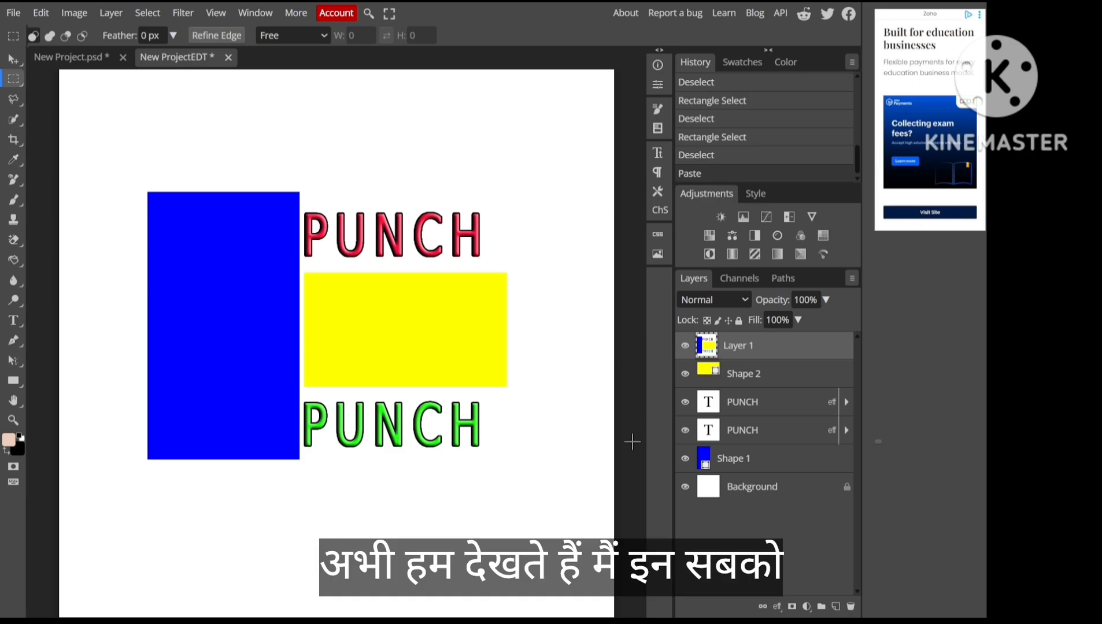
# Step: Hide the Shape 2, both PUNCH text and Shape 1 layers so only the merged copy and Background remain shown
pyautogui.click(685, 373)
pyautogui.click(686, 403)
pyautogui.click(685, 430)
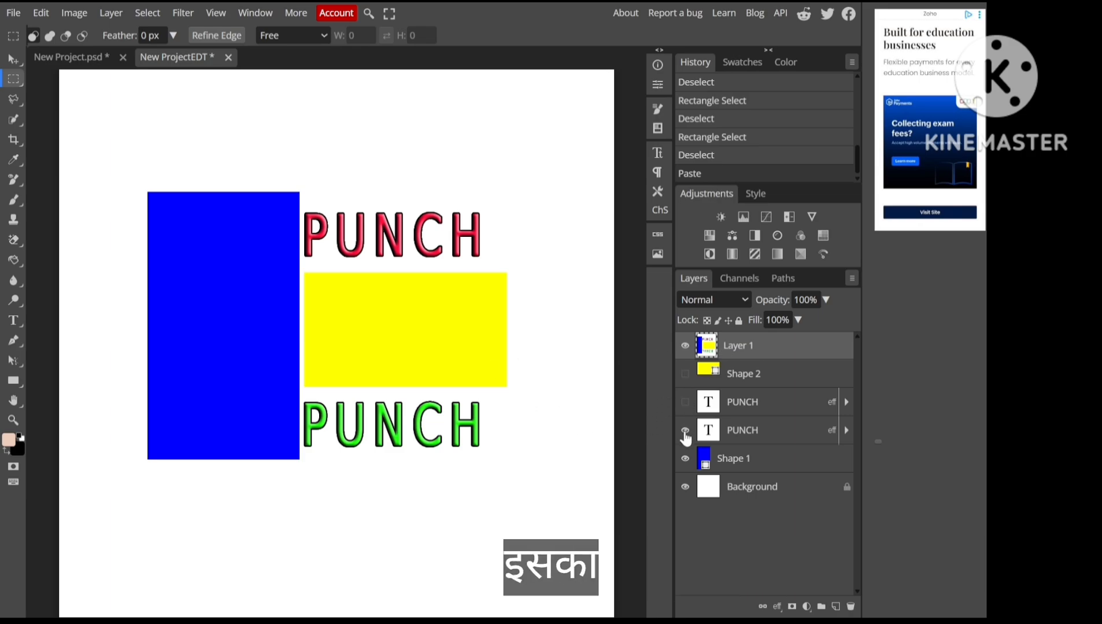
pyautogui.click(685, 459)
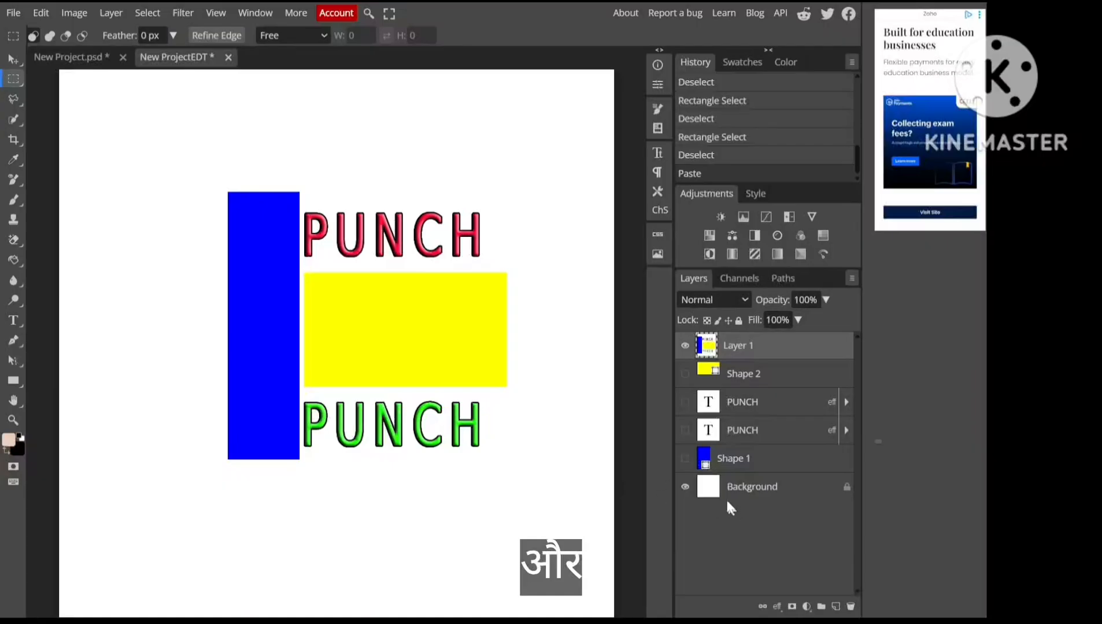
# Step: Toggle the Shape 1 layer's visibility to compare the original blue rectangle with the merged copy, leaving Shape 1 shown
pyautogui.click(684, 460)
pyautogui.click(684, 460)
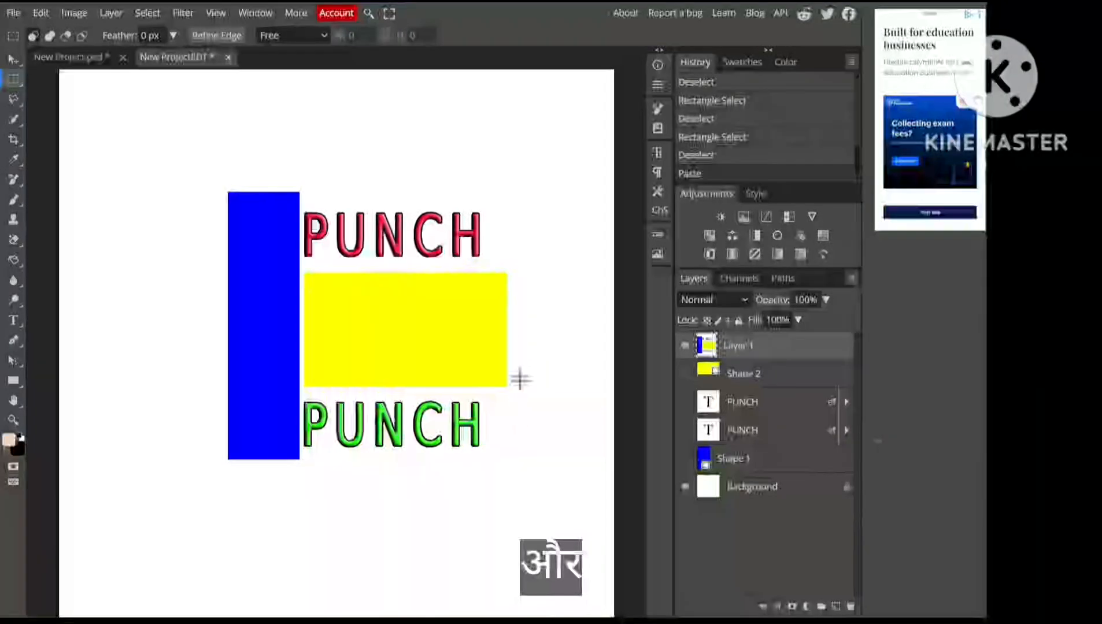
pyautogui.click(685, 461)
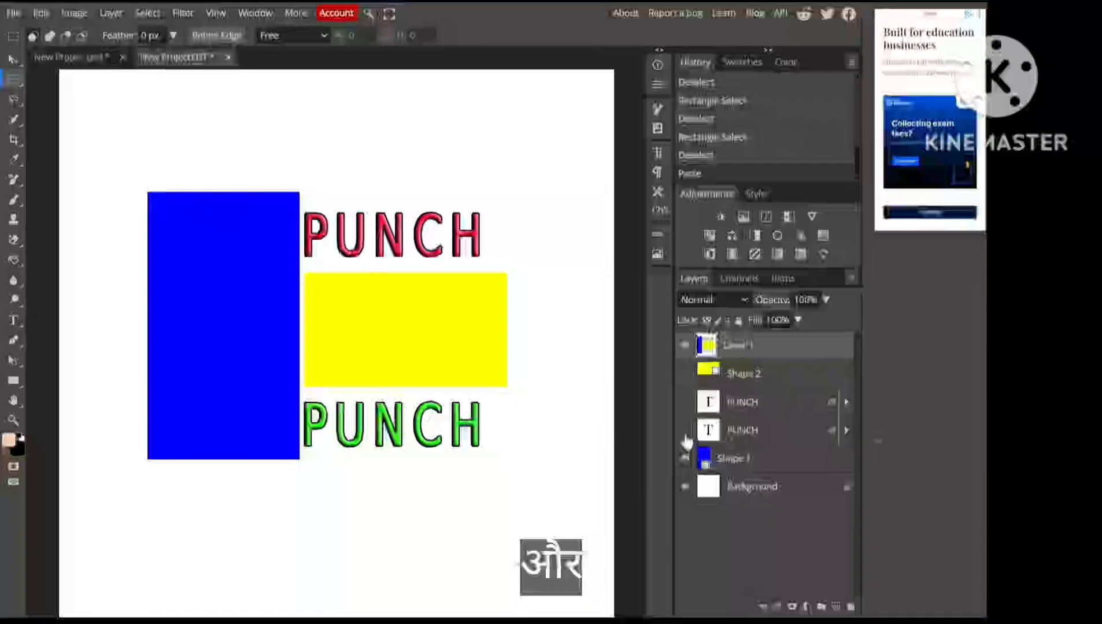